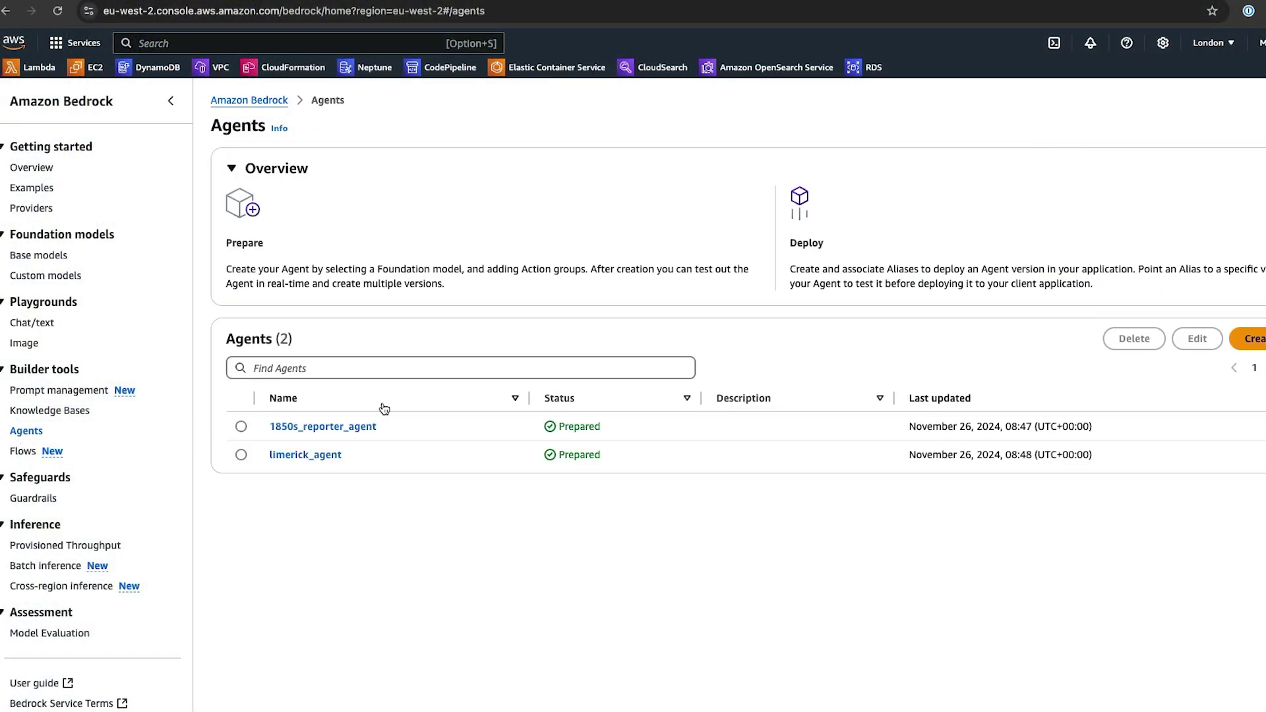
Step: Open limerick_agent in the agent builder and review its instructions and available Anthropic models
left_click(313, 455)
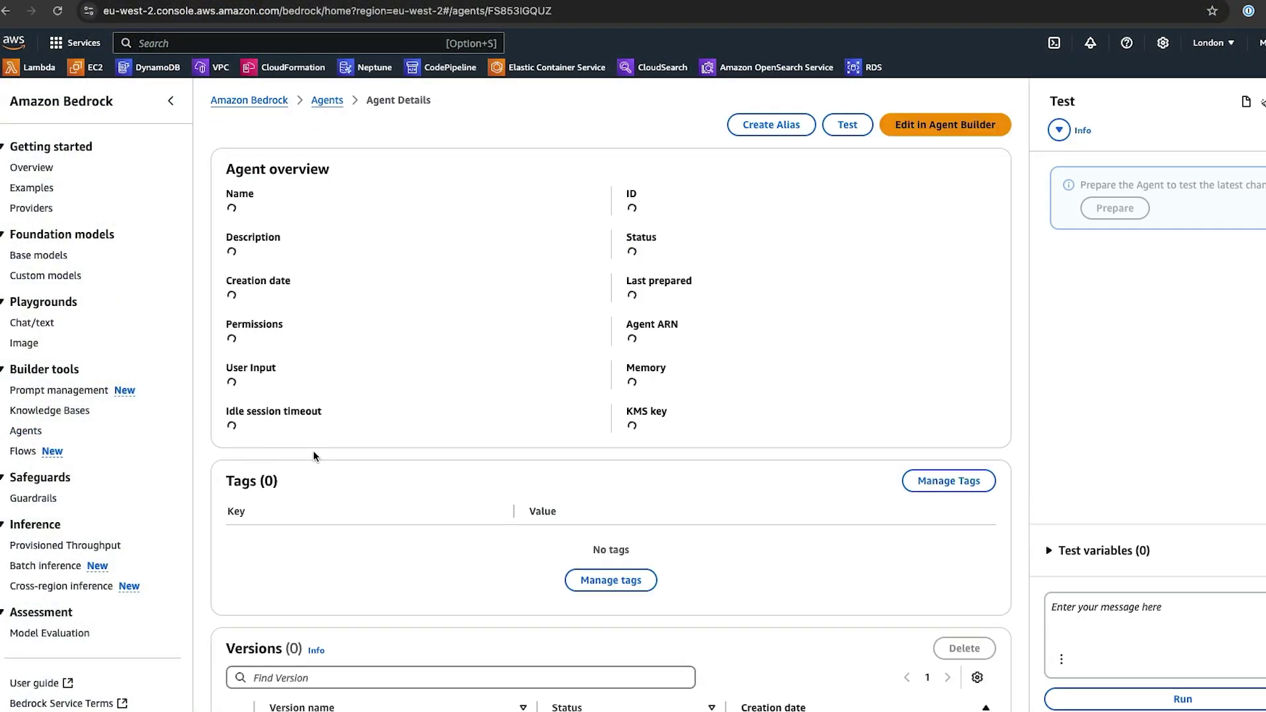
scroll(525, 540, "down", 5)
scroll(525, 539, "up", 3)
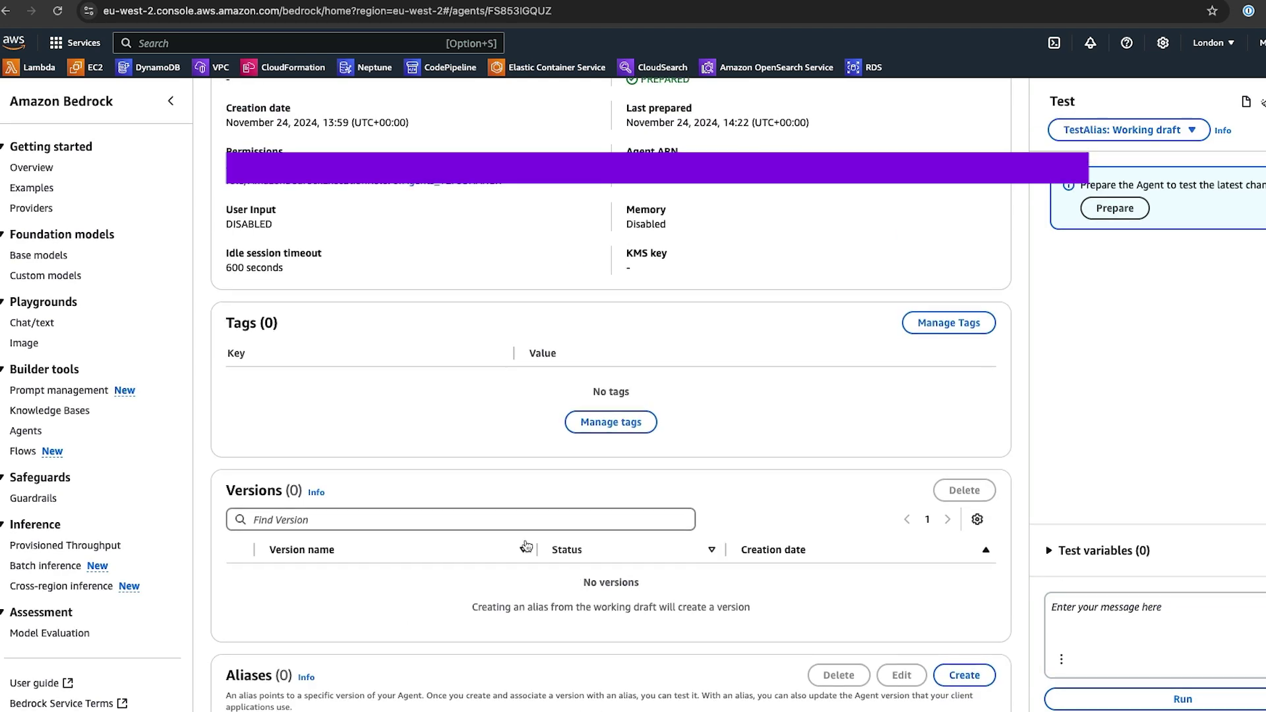
scroll(524, 546, "up", 3)
left_click(931, 127)
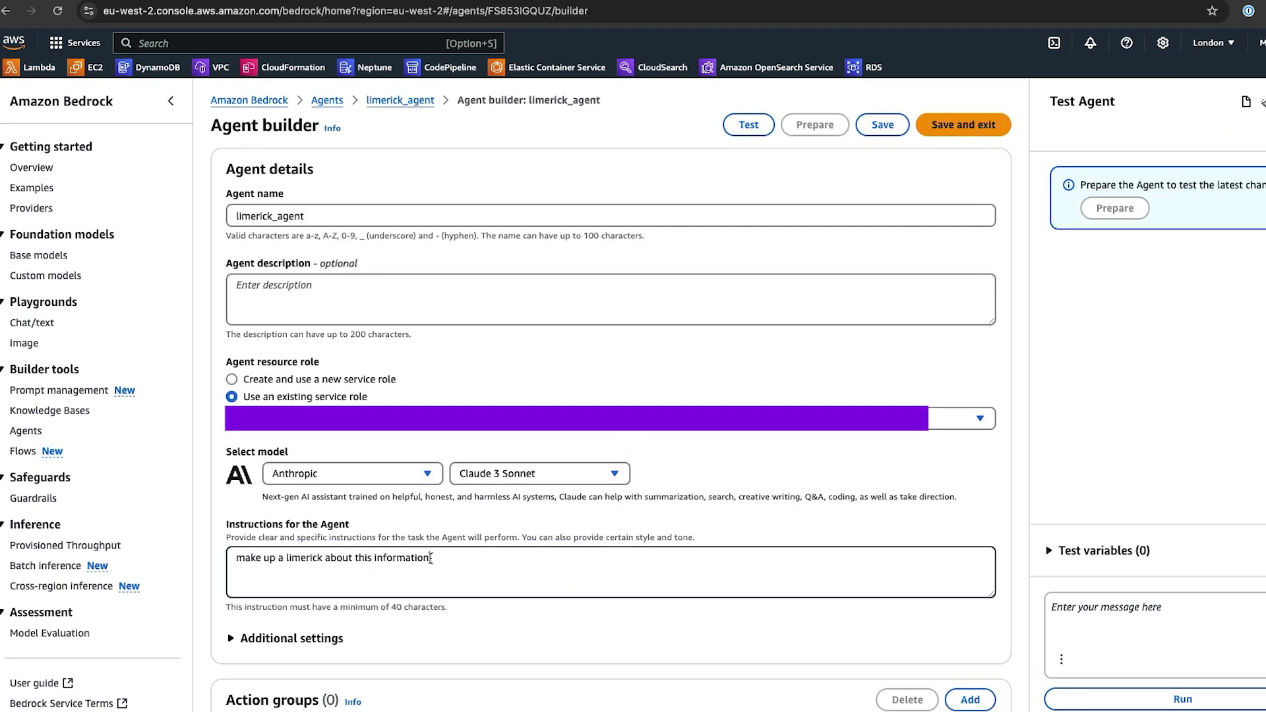
left_click_drag(430, 558, 210, 559)
left_click(536, 476)
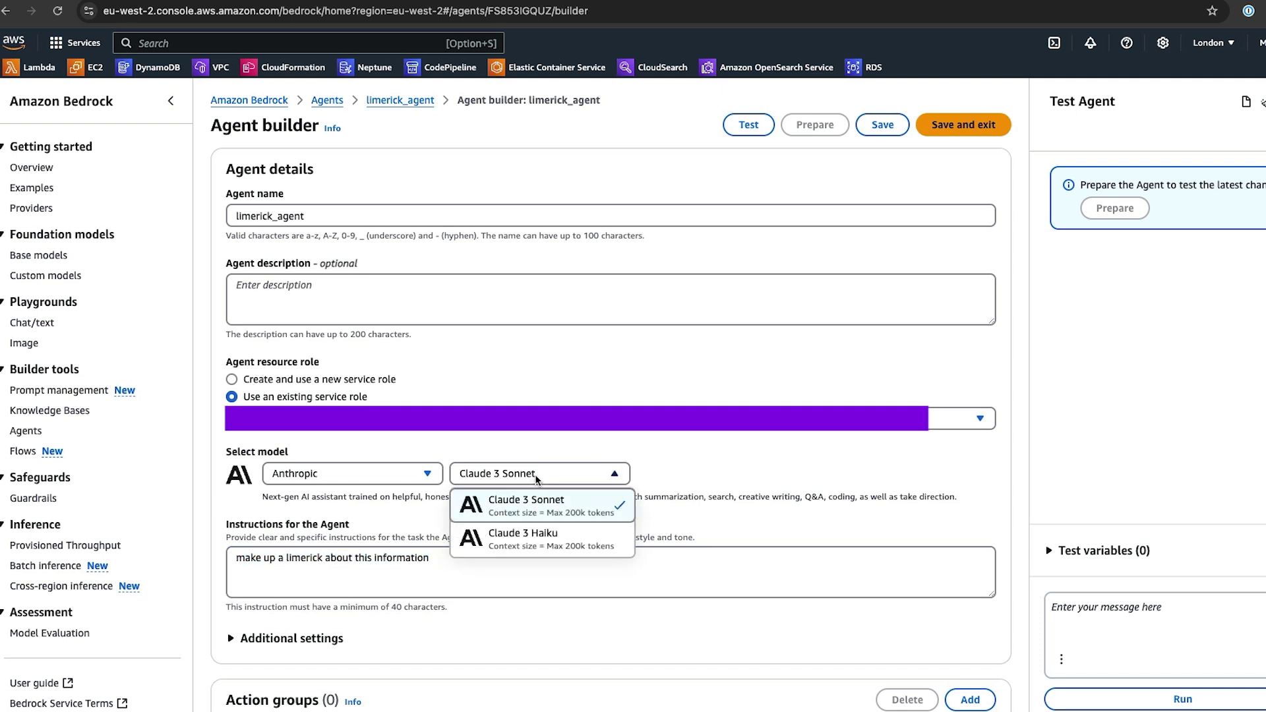
left_click(536, 476)
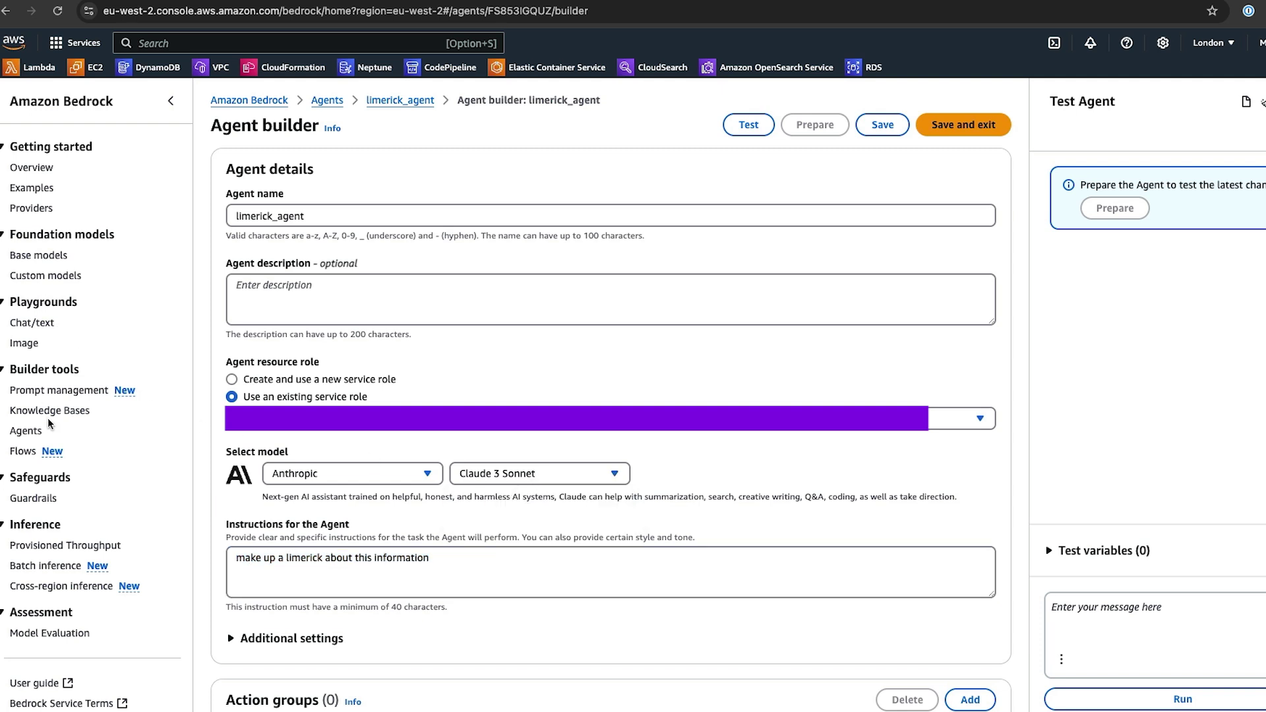
Step: Open 1850s_reporter_agent from the agents list in the agent builder and review its model and instructions
left_click(28, 432)
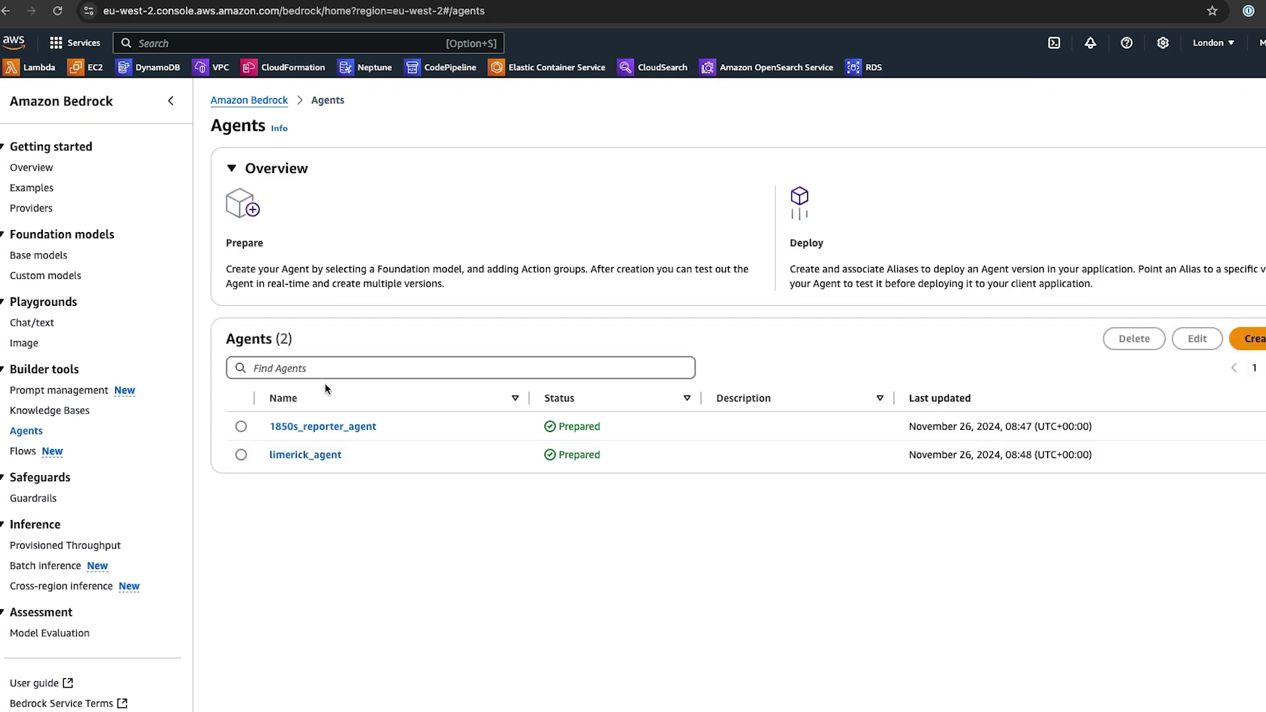
left_click(340, 427)
left_click(904, 122)
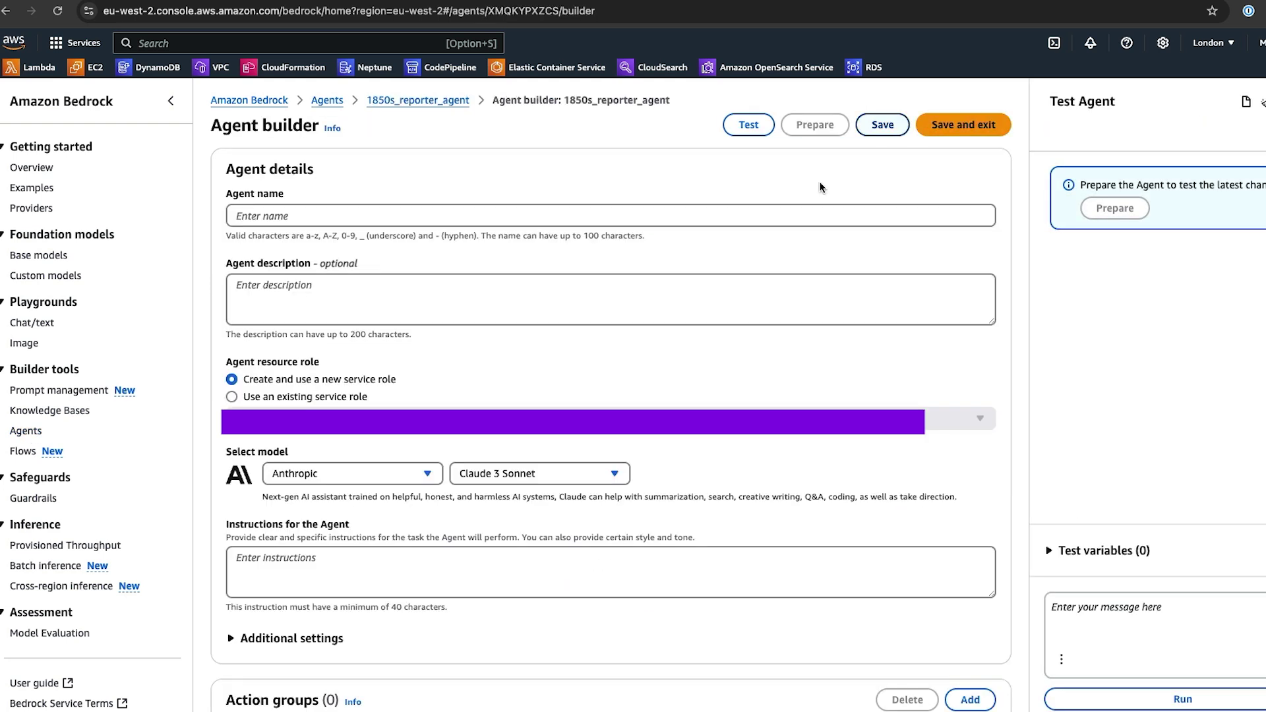
left_click(514, 472)
left_click(514, 471)
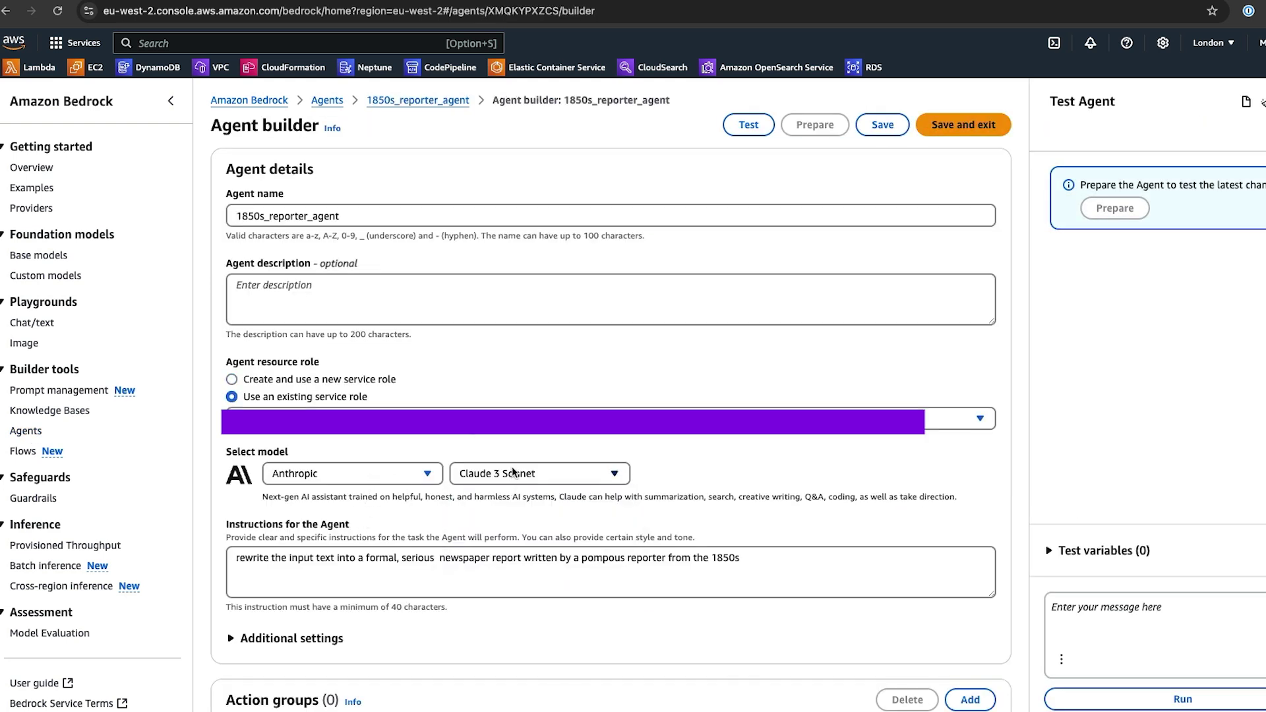
left_click(423, 554)
left_click_drag(752, 555, 230, 539)
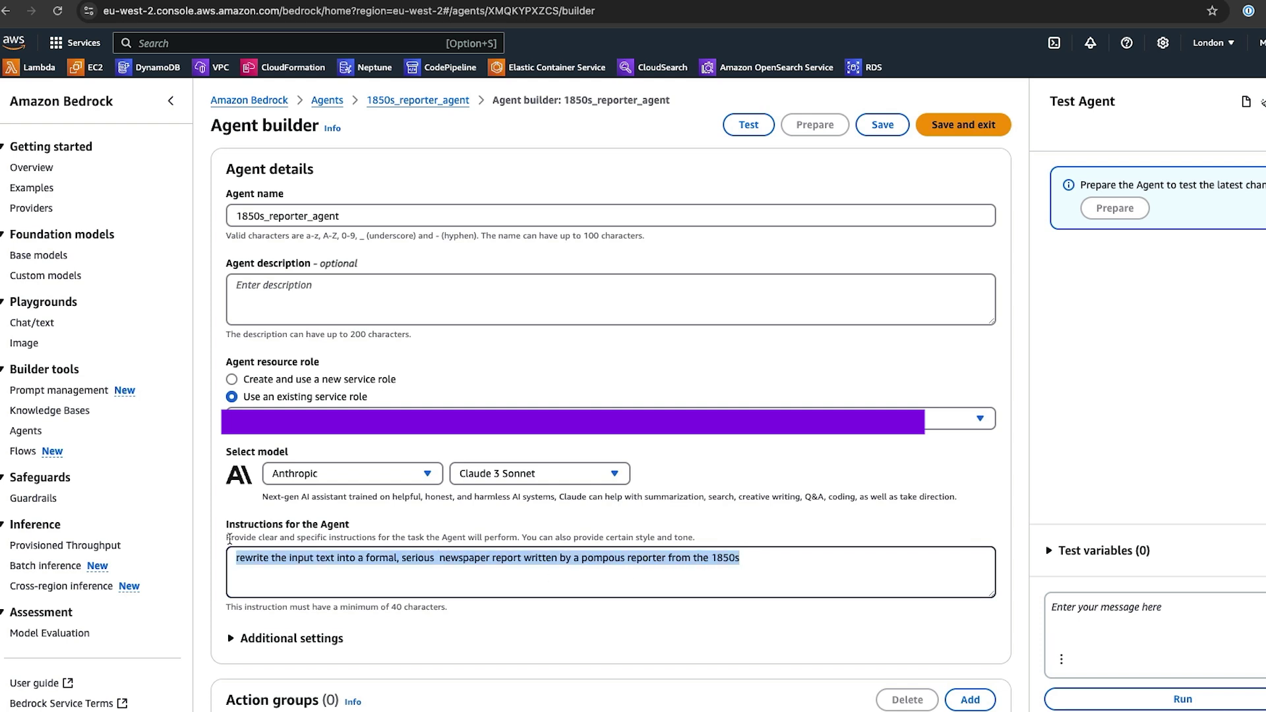
left_click(757, 576)
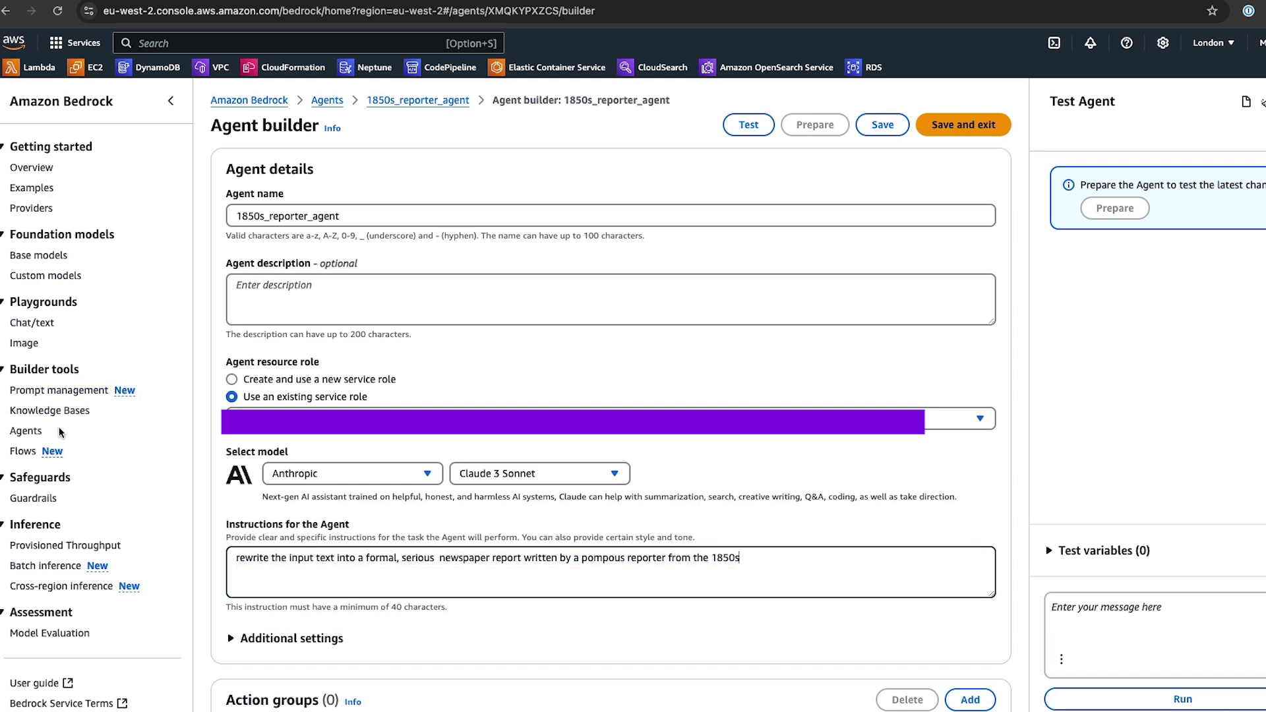
Step: Create a new Bedrock flow named 1850s_limerick_report and choose its service role
left_click(26, 451)
left_click(1253, 408)
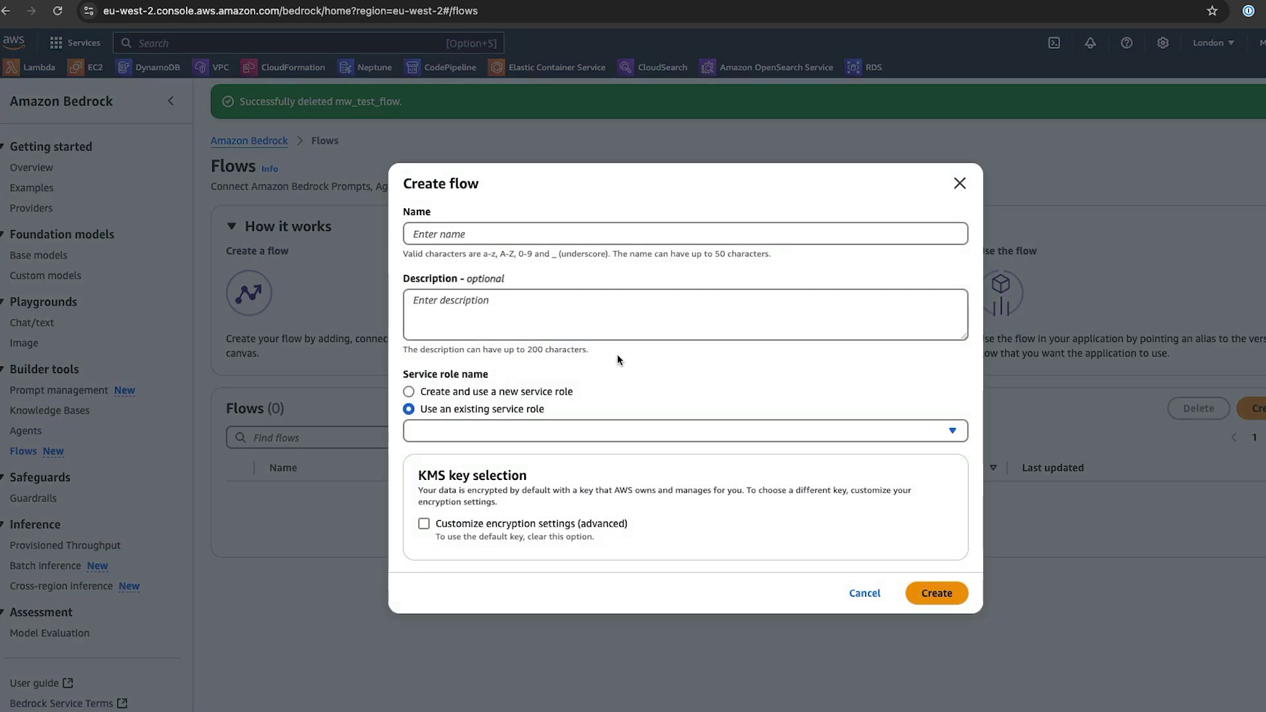
left_click(463, 231)
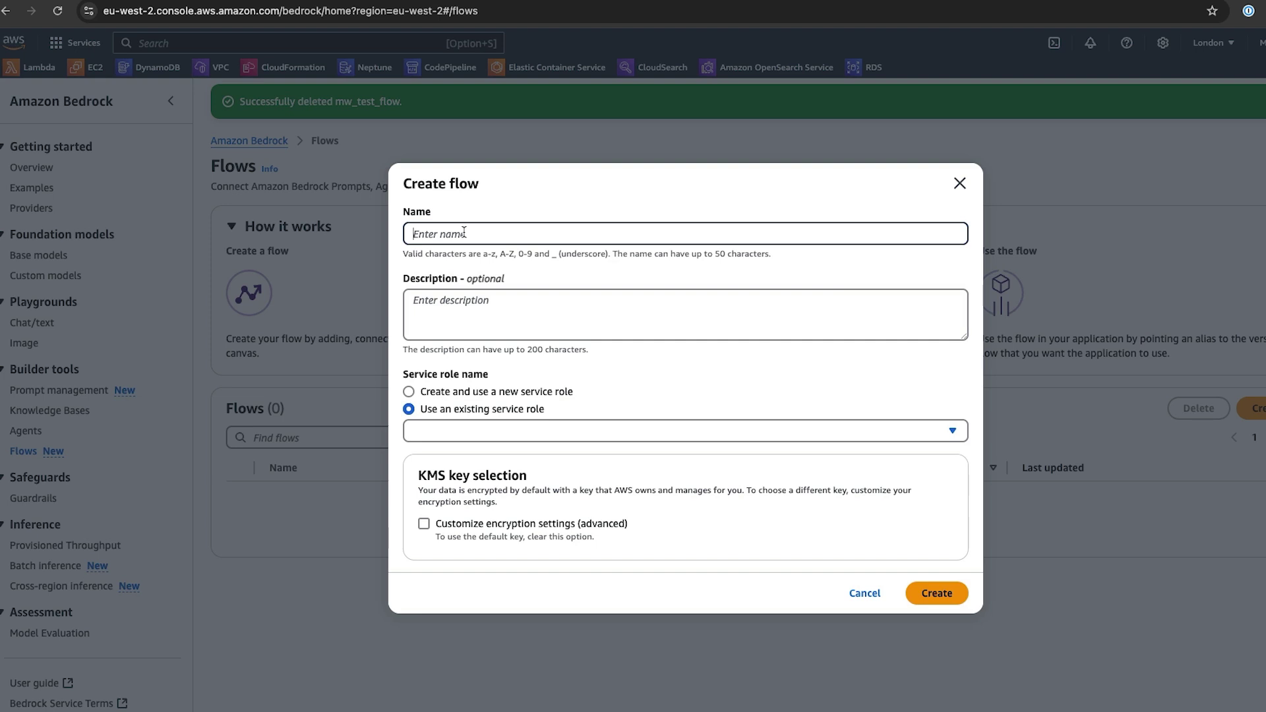
type("1850s_limerick_report")
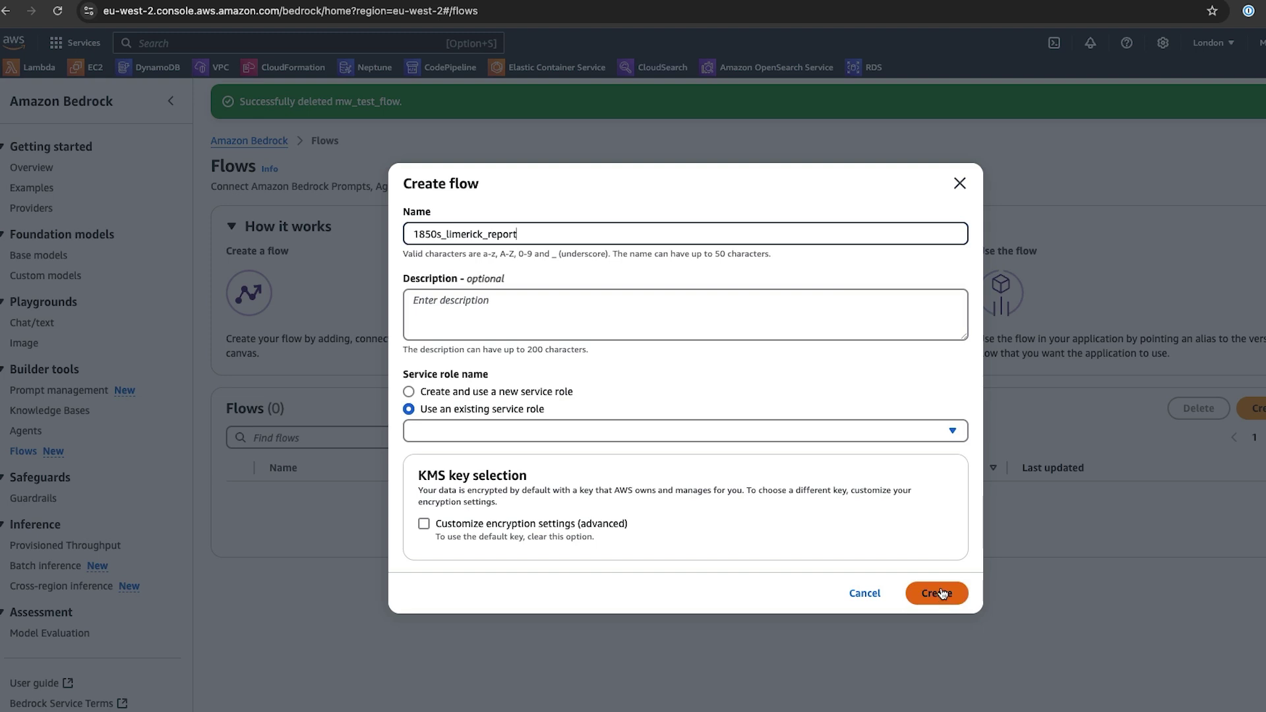
left_click(956, 430)
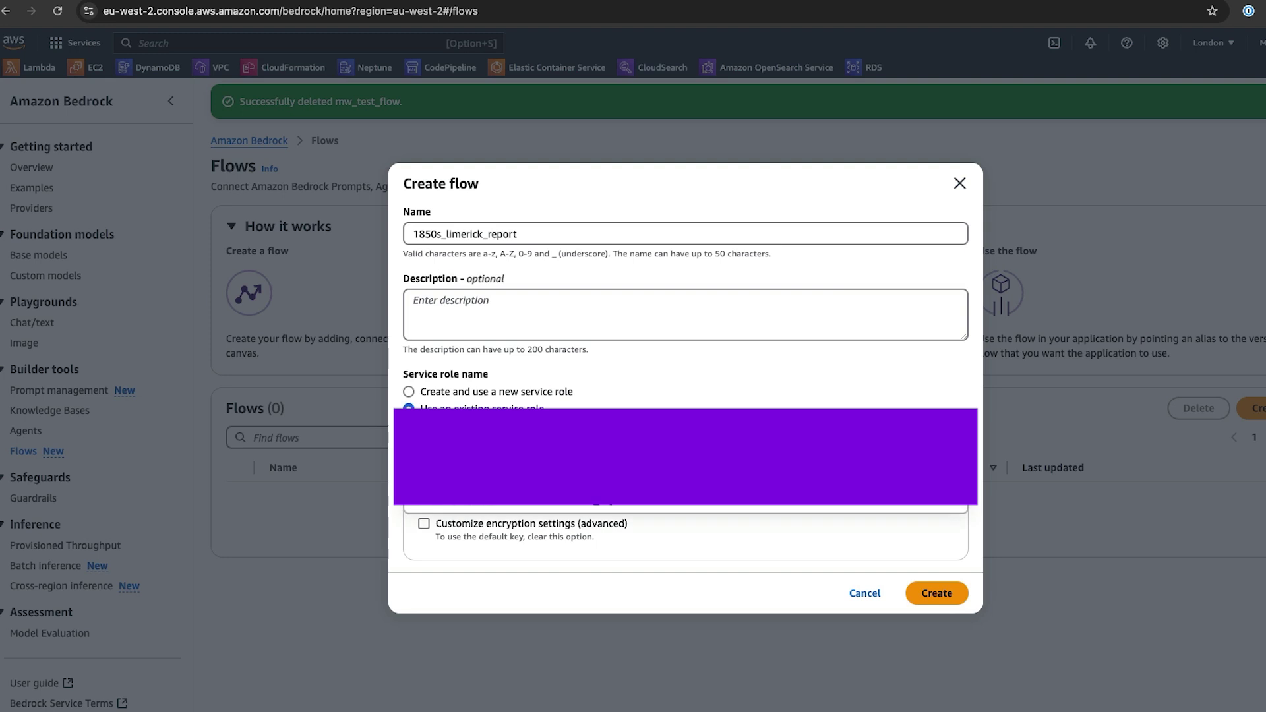
left_click(659, 474)
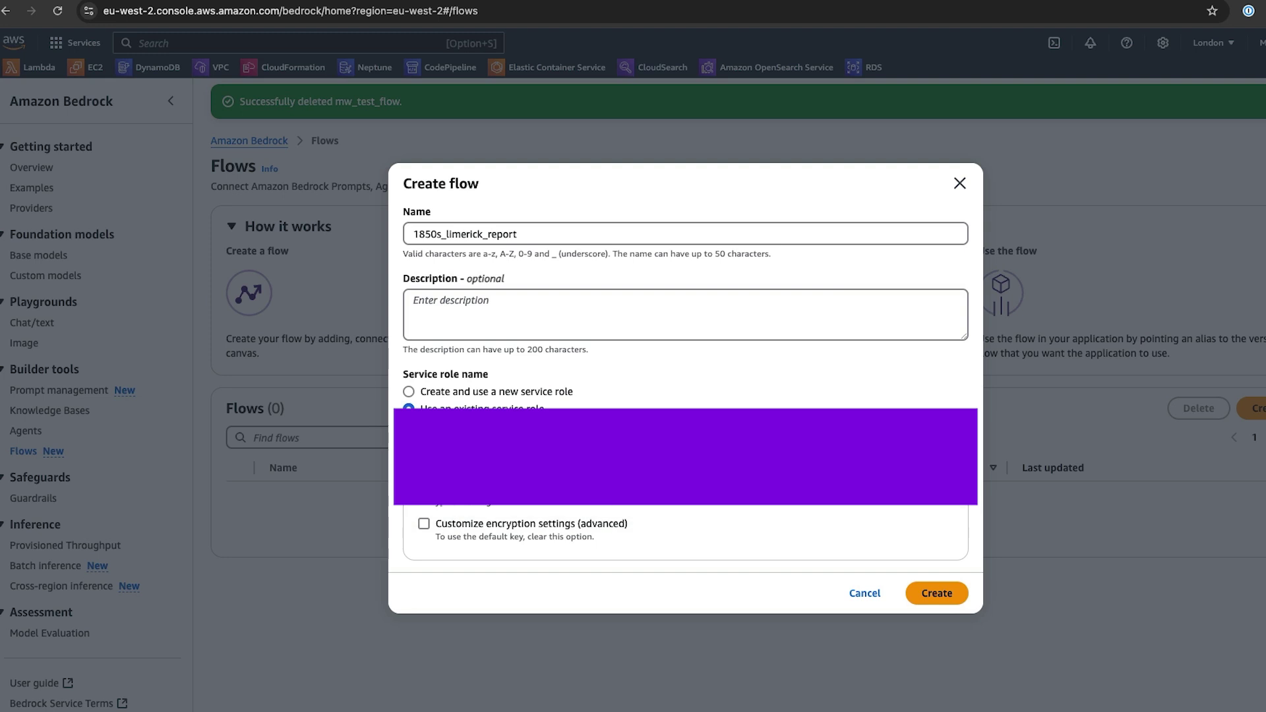
left_click(538, 394)
left_click(936, 592)
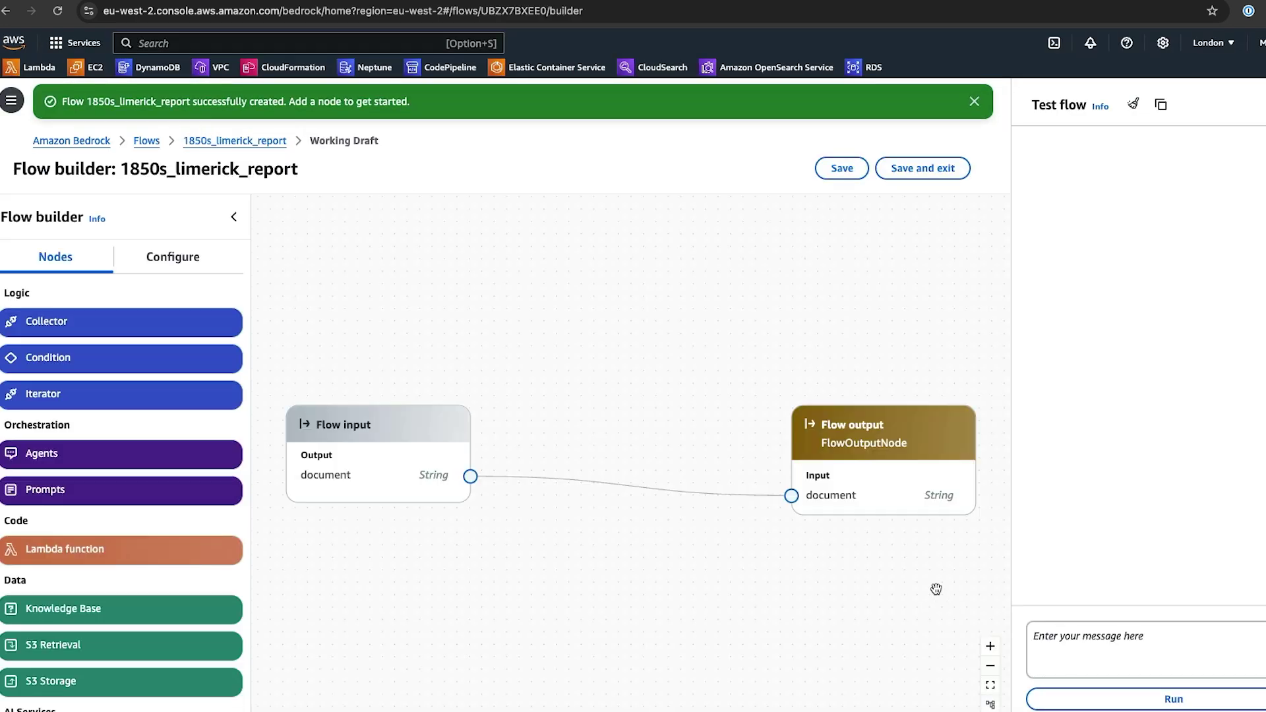
Step: Spread out the flow input and output nodes and add an Agents node using limerick_agent with the alias AgentTestAlias
left_click_drag(413, 424, 429, 302)
left_click_drag(839, 430, 748, 464)
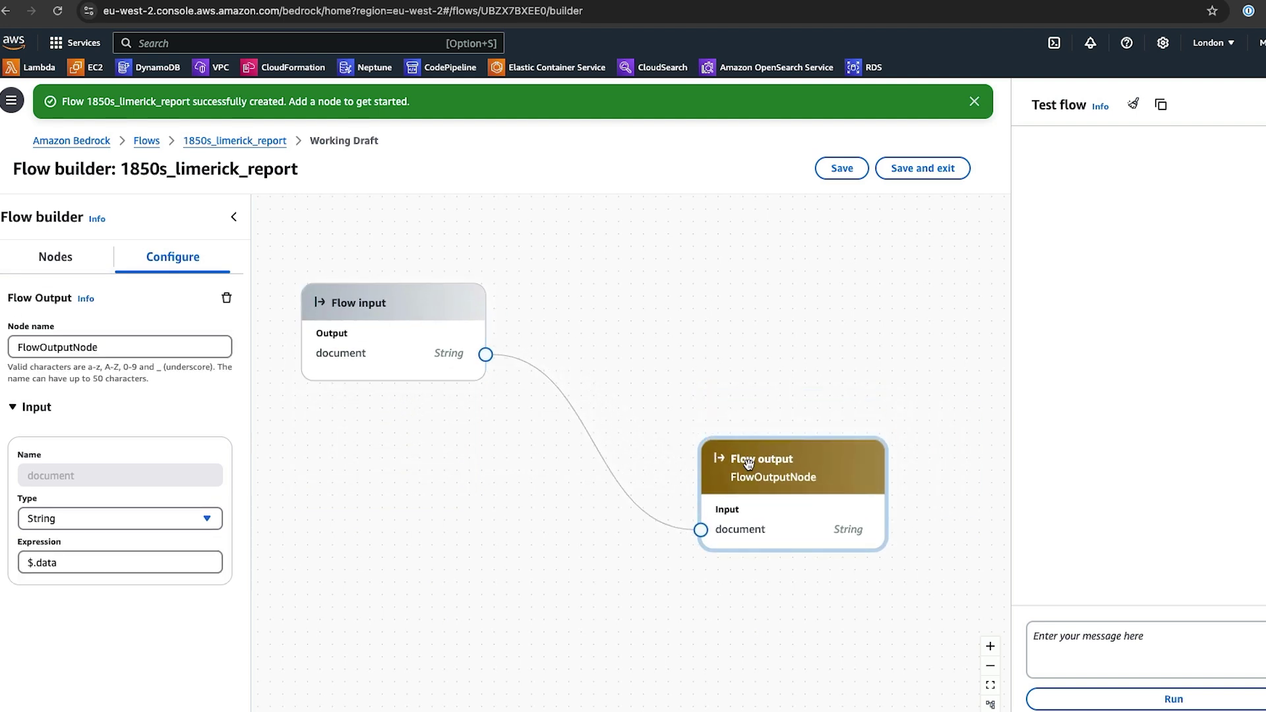
left_click(57, 258)
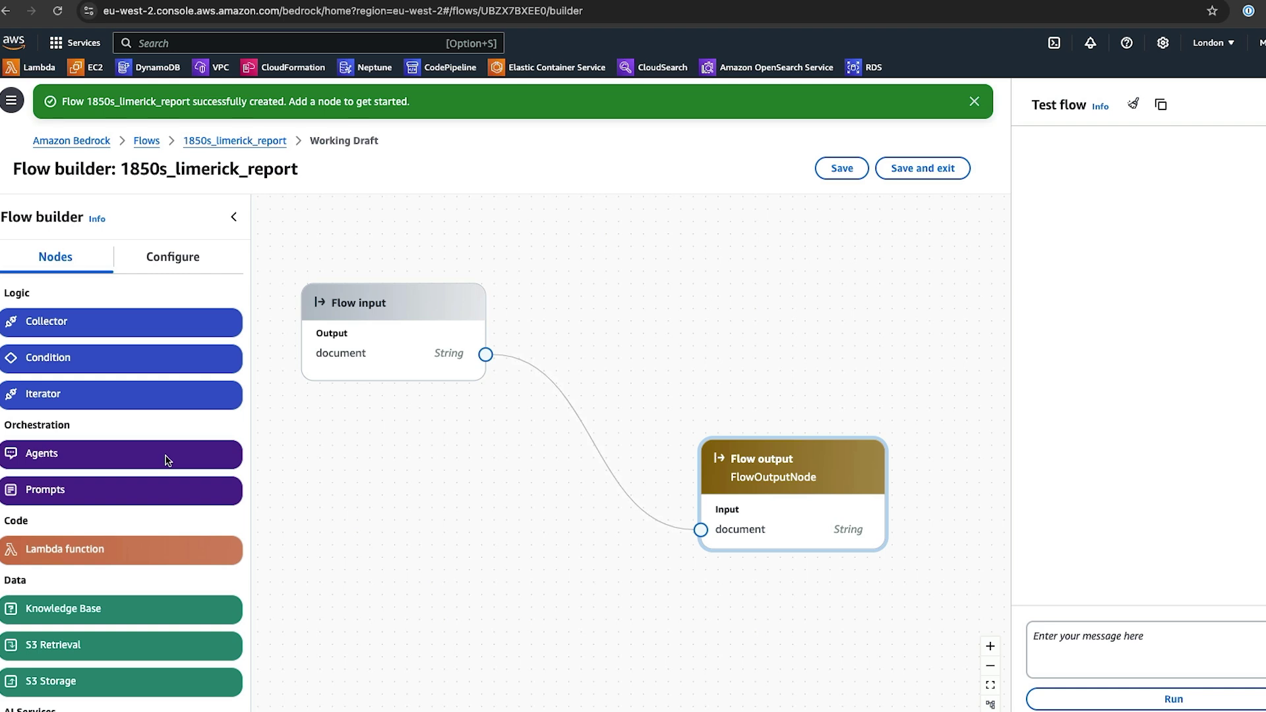
left_click_drag(167, 459, 631, 211)
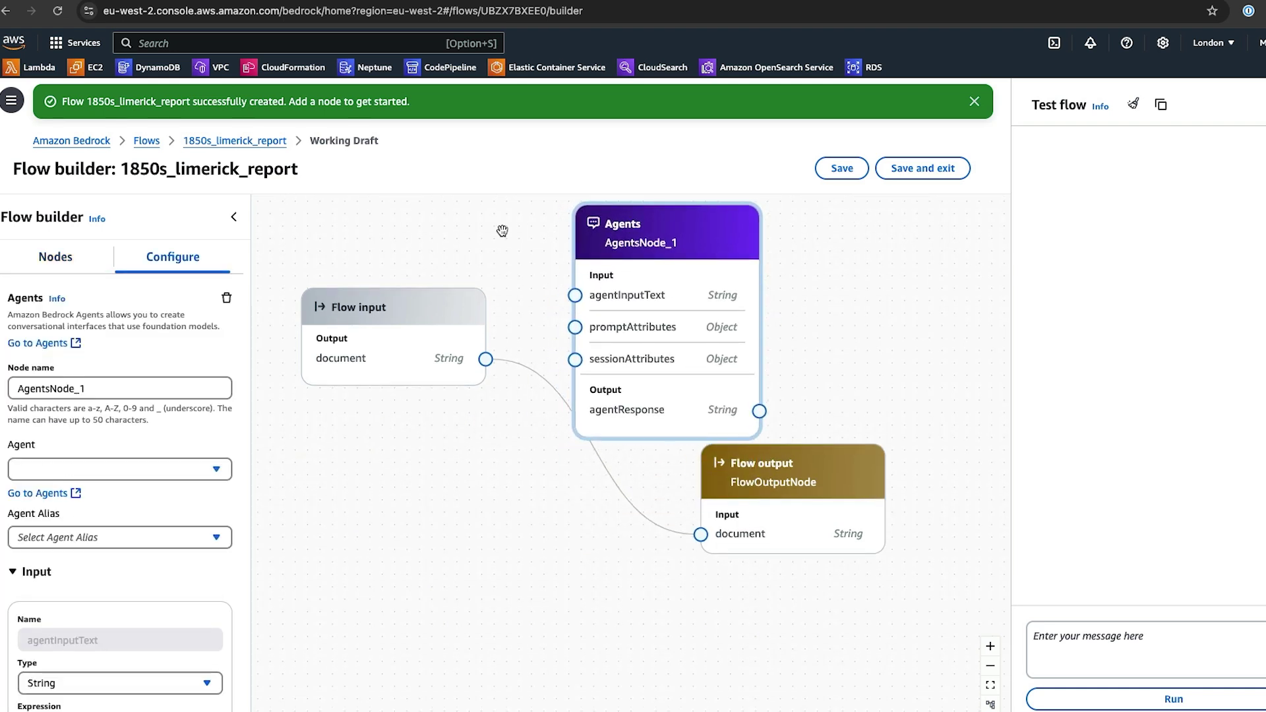
left_click(214, 469)
left_click(107, 540)
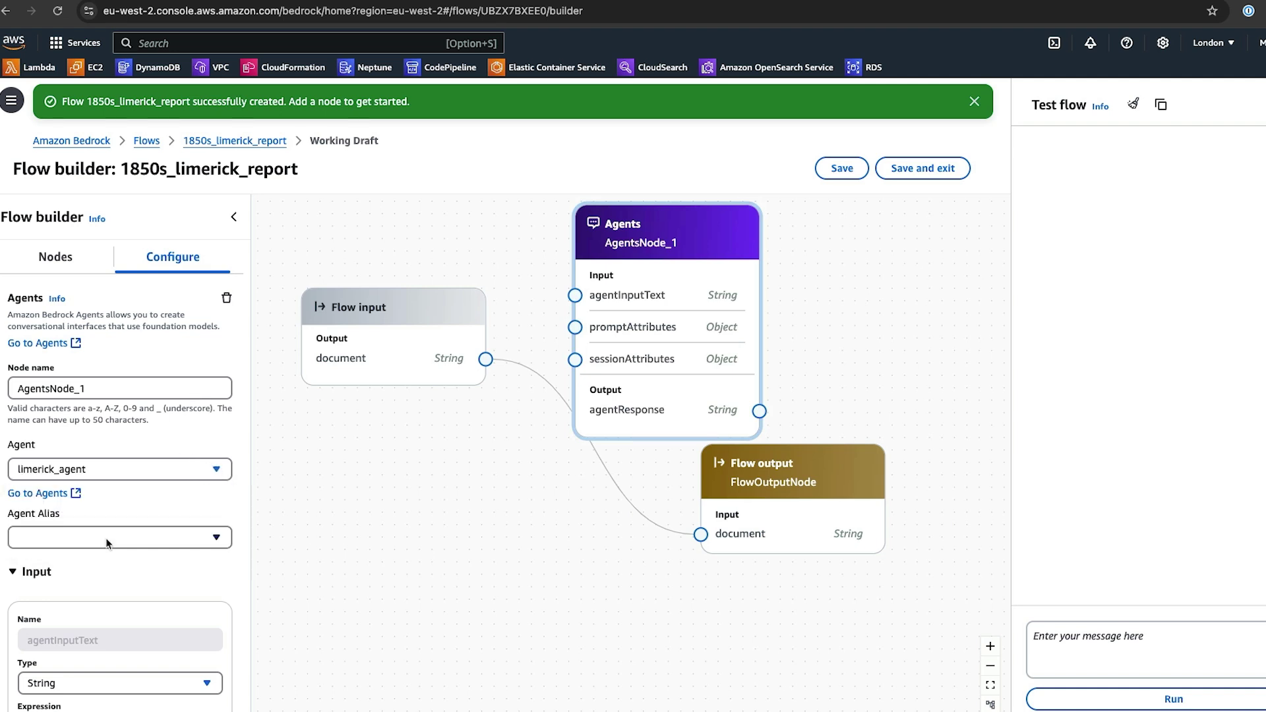
left_click(119, 537)
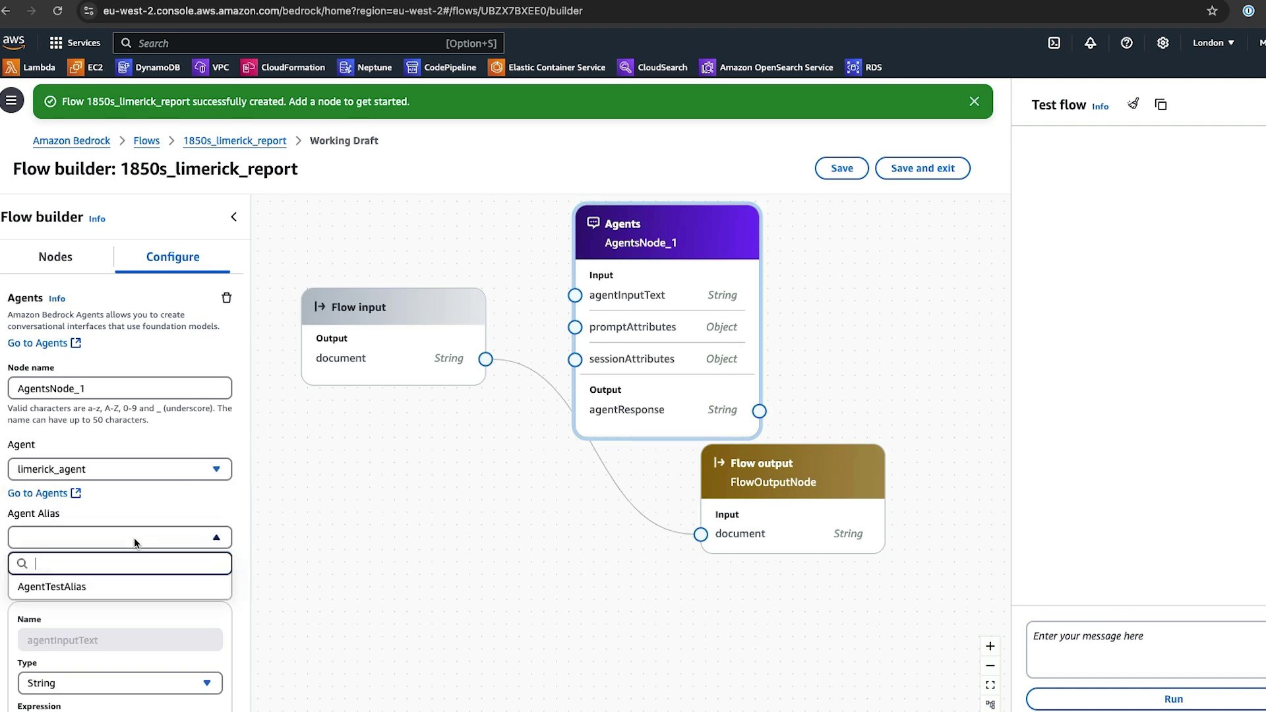
left_click(78, 590)
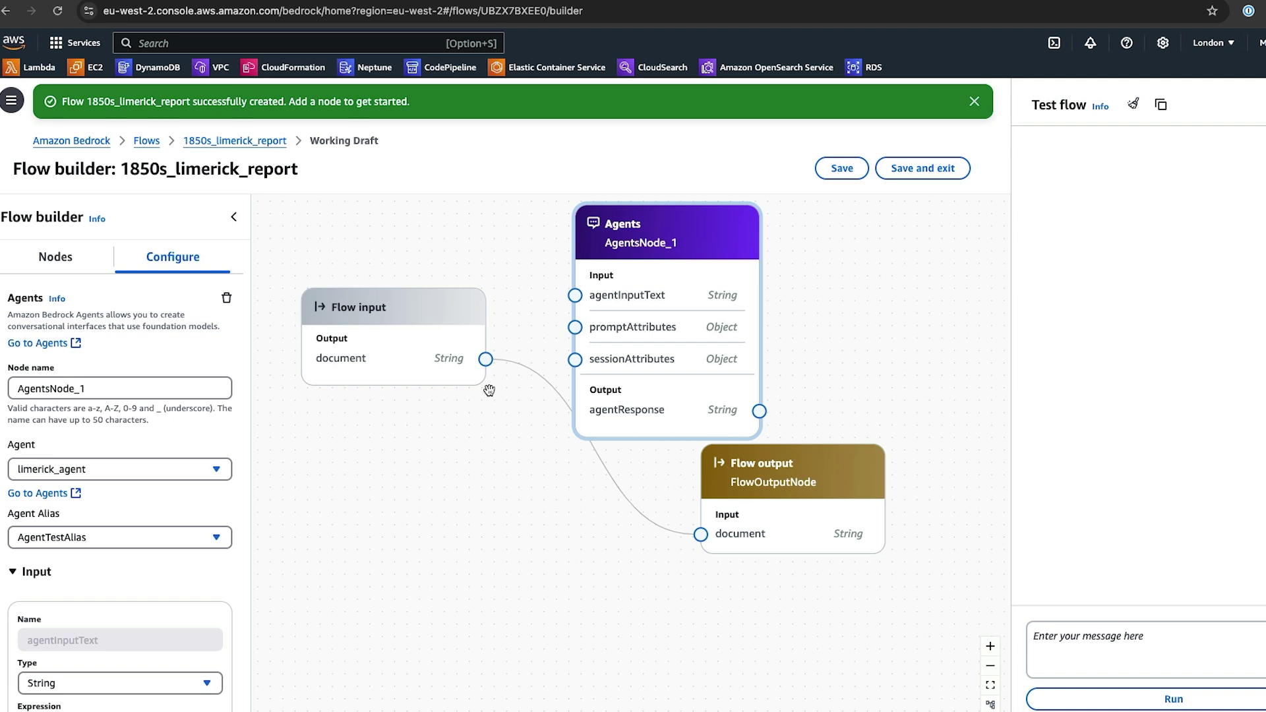
Step: Replace the direct input-to-output connection with one from the flow input's document to the limerick agent node's agentInputText
left_click(539, 375)
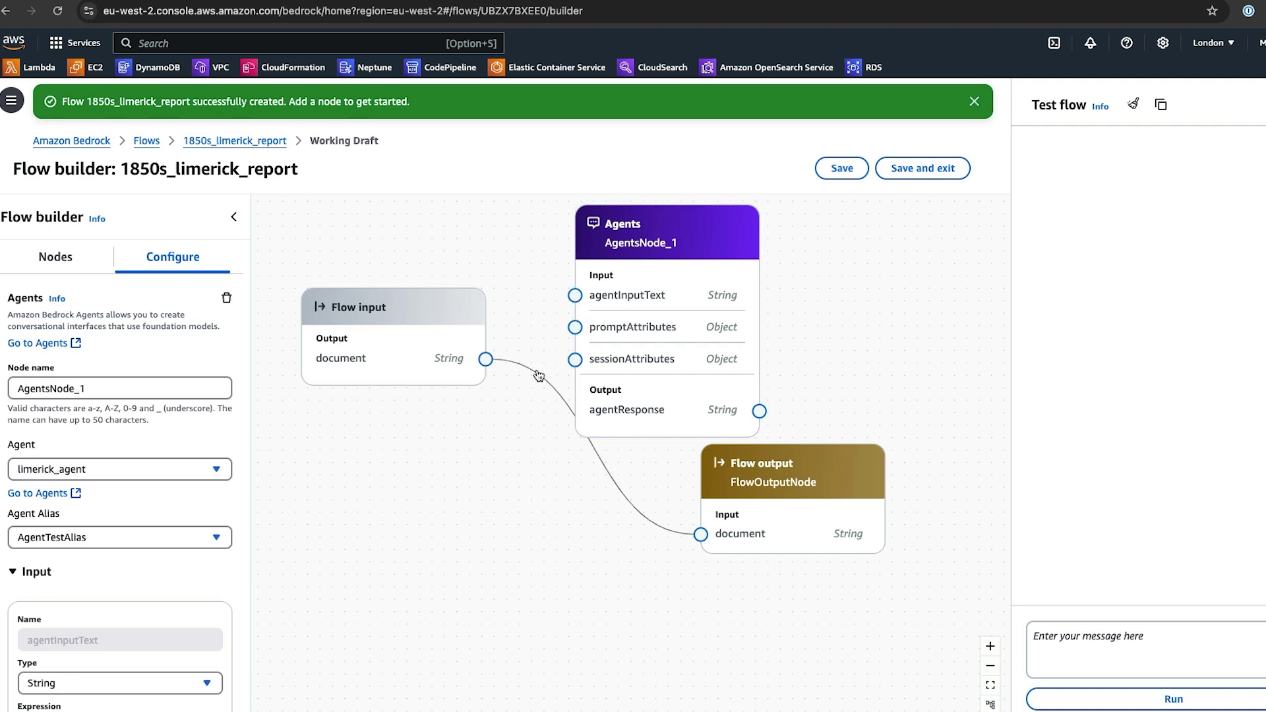
key("BackSpace")
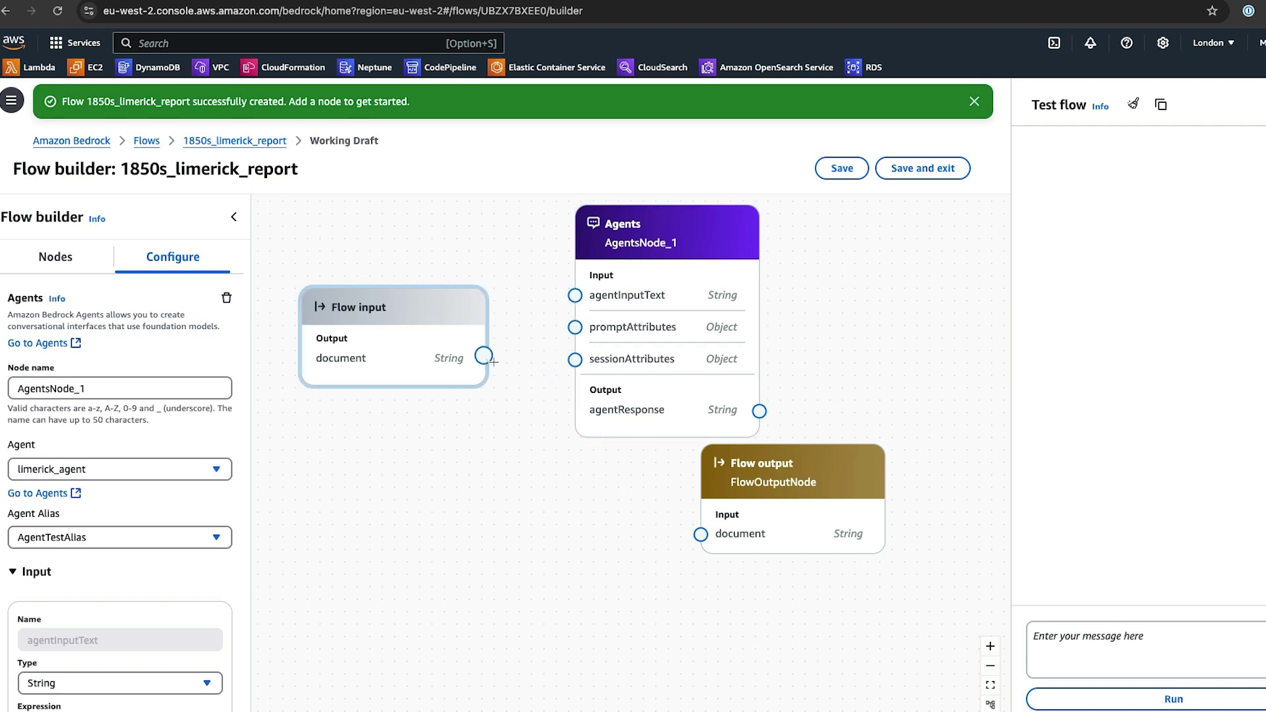
left_click_drag(484, 357, 576, 296)
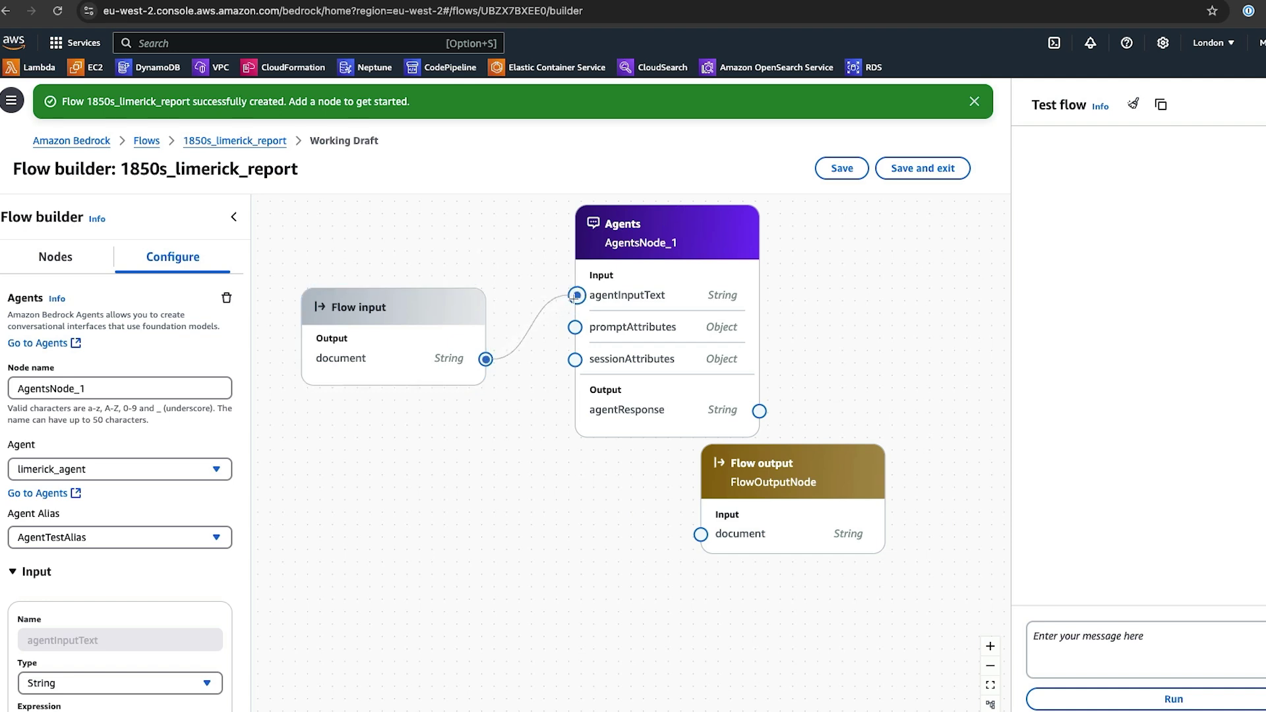
Step: Rearrange the nodes to make room and add a second Agents node using 1850s_reporter_agent
left_click_drag(405, 315, 345, 242)
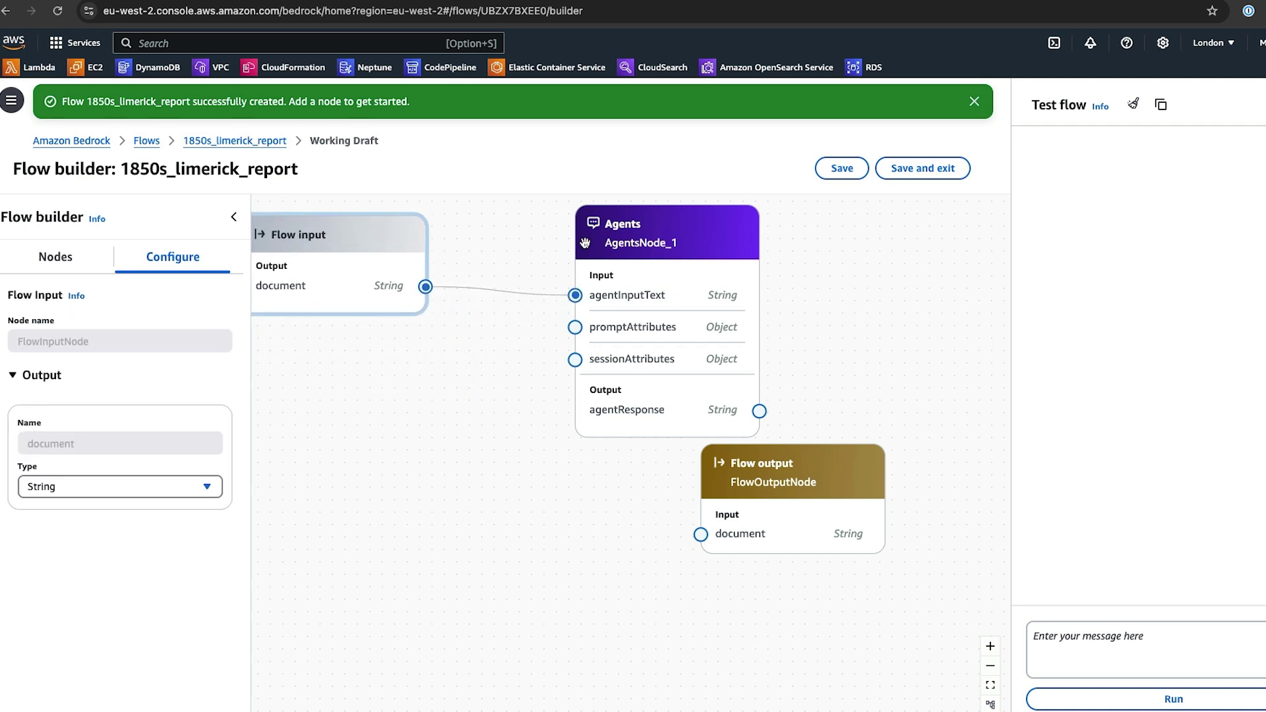
left_click_drag(641, 239, 508, 426)
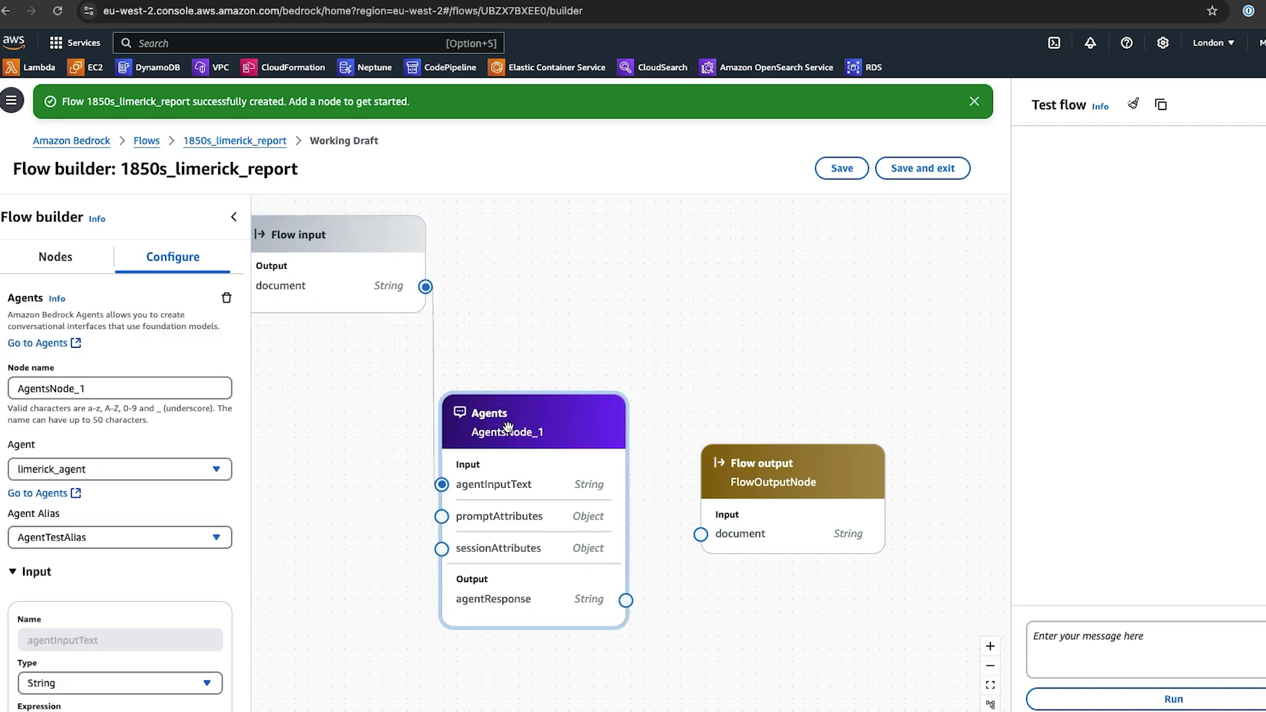
left_click_drag(784, 469, 842, 373)
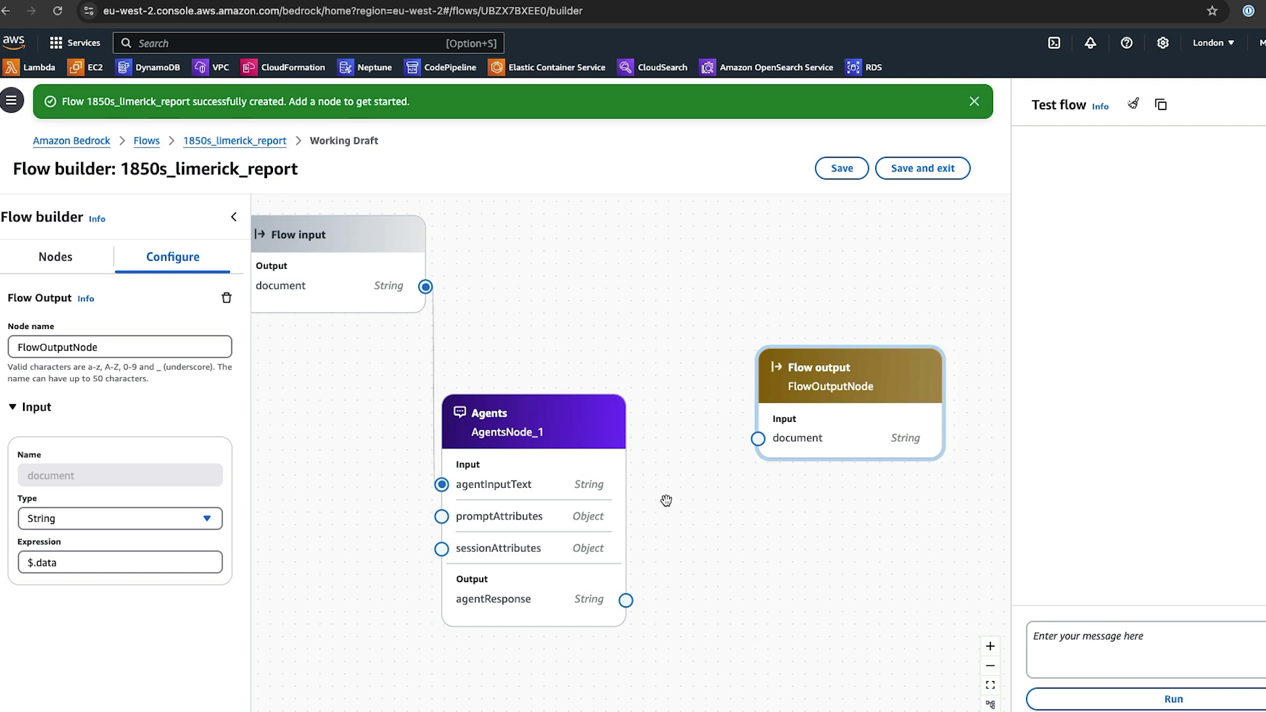
left_click(55, 257)
left_click_drag(42, 453, 691, 250)
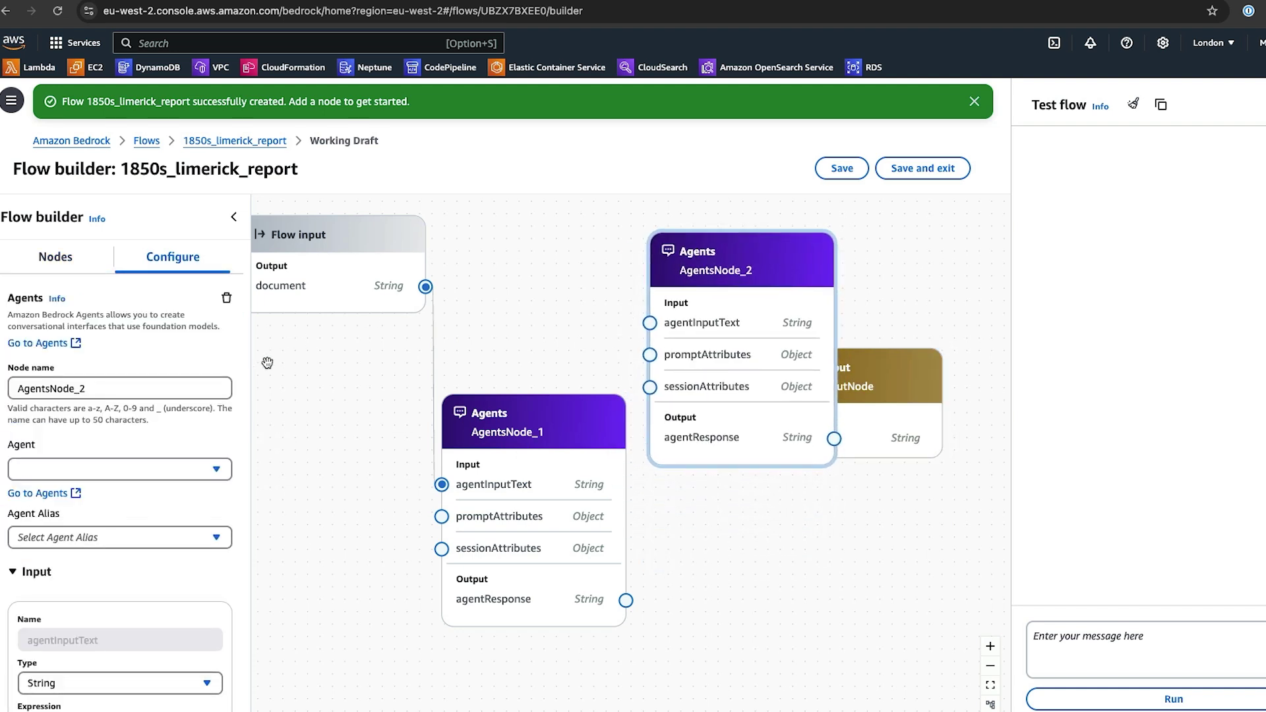
left_click(213, 469)
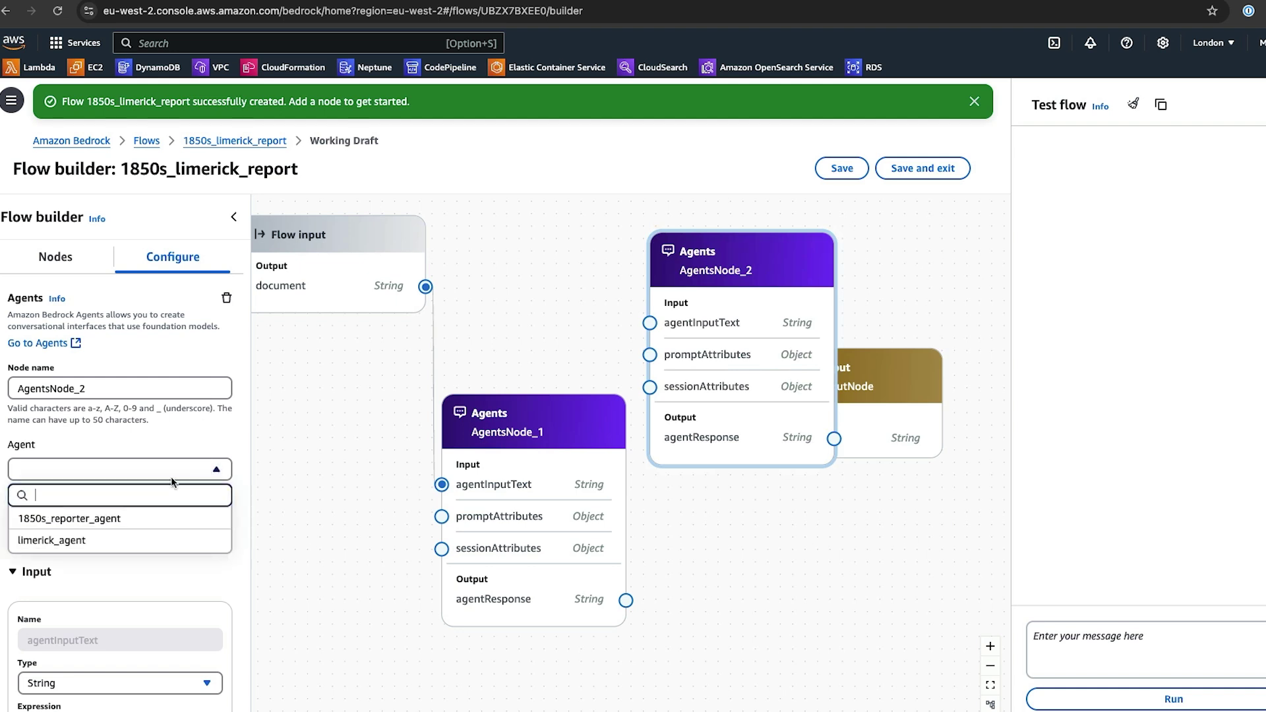
left_click(107, 522)
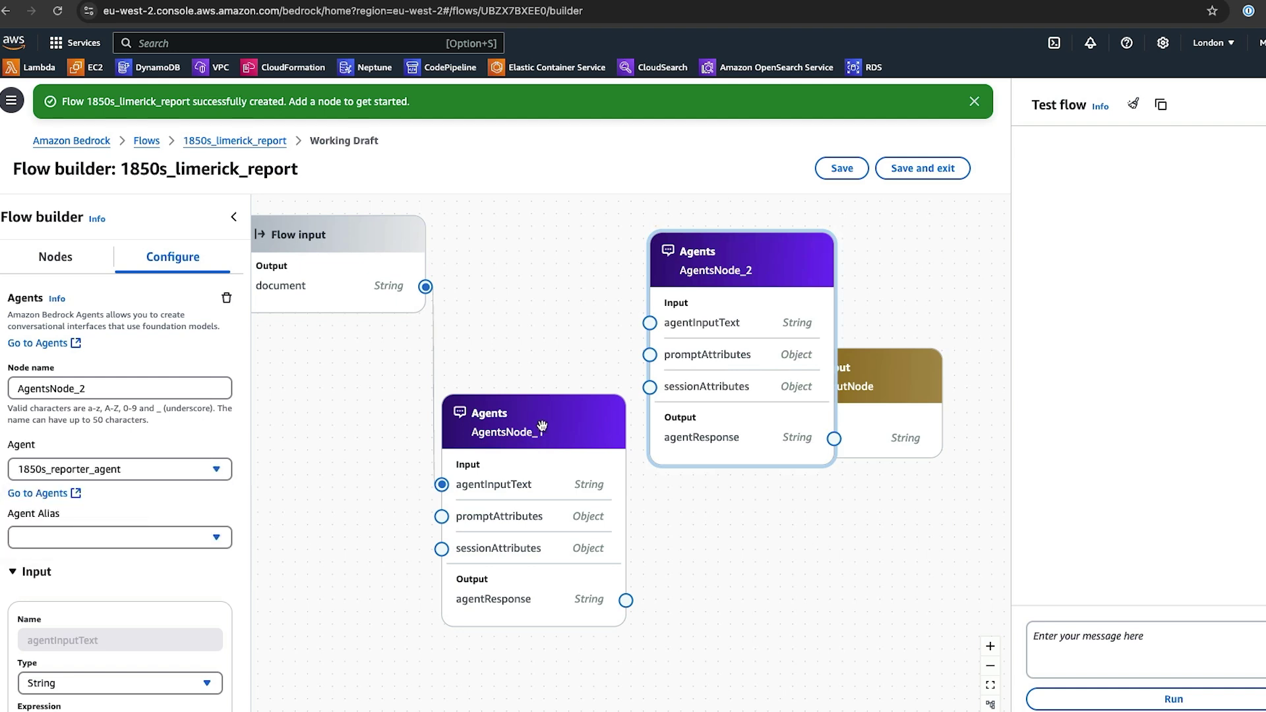
Step: Connect the first agent's agentResponse to the second agent's agentInputText, and the second agent's agentResponse to the flow output's document
left_click_drag(542, 425, 529, 410)
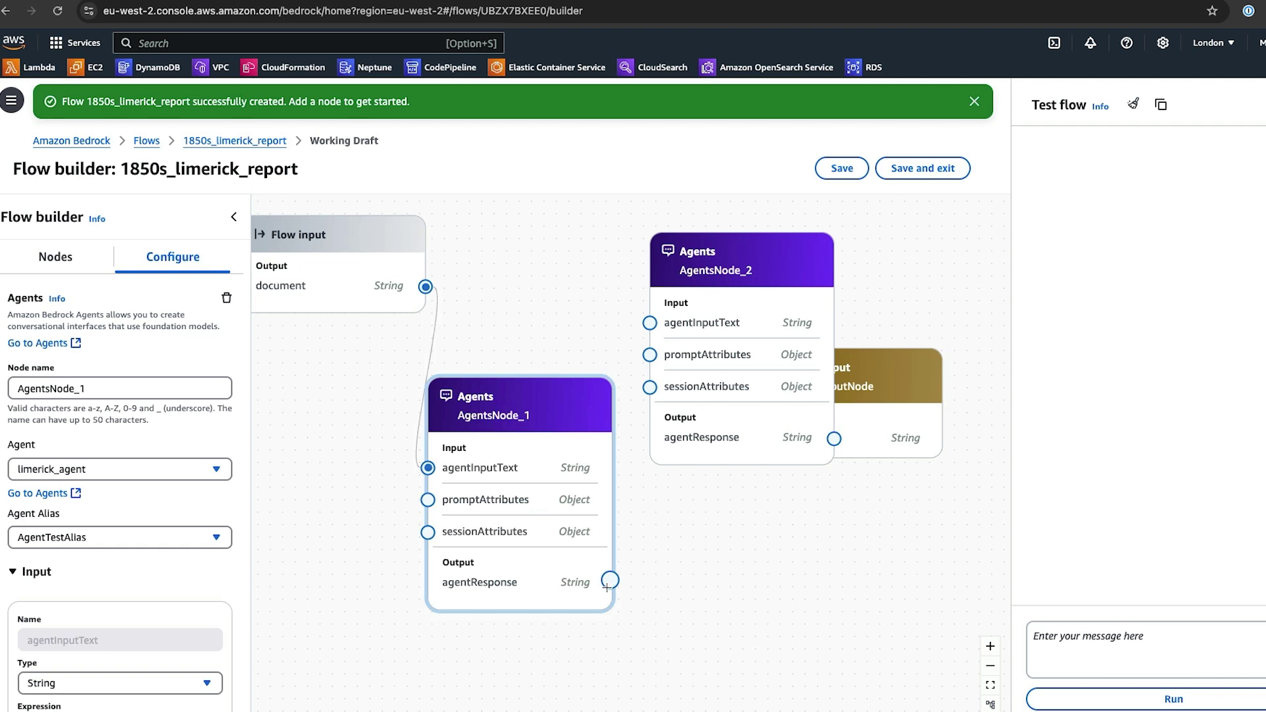
left_click_drag(609, 580, 649, 322)
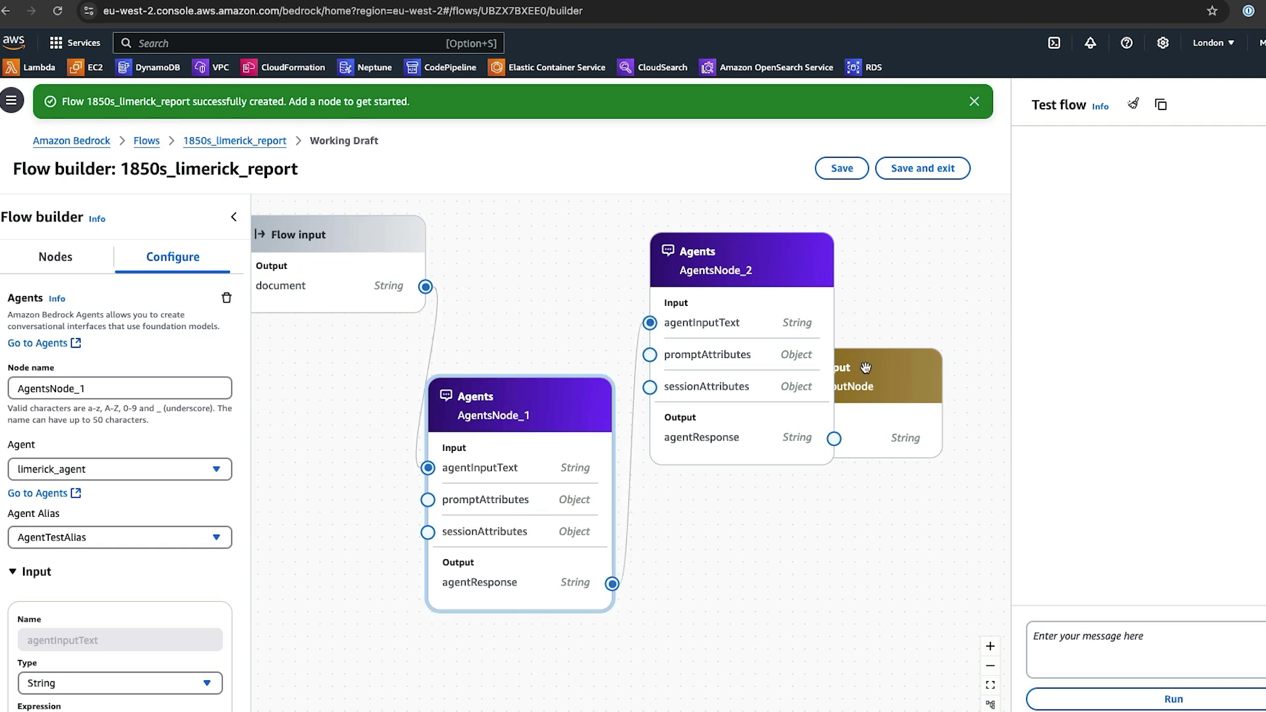
left_click_drag(866, 367, 890, 546)
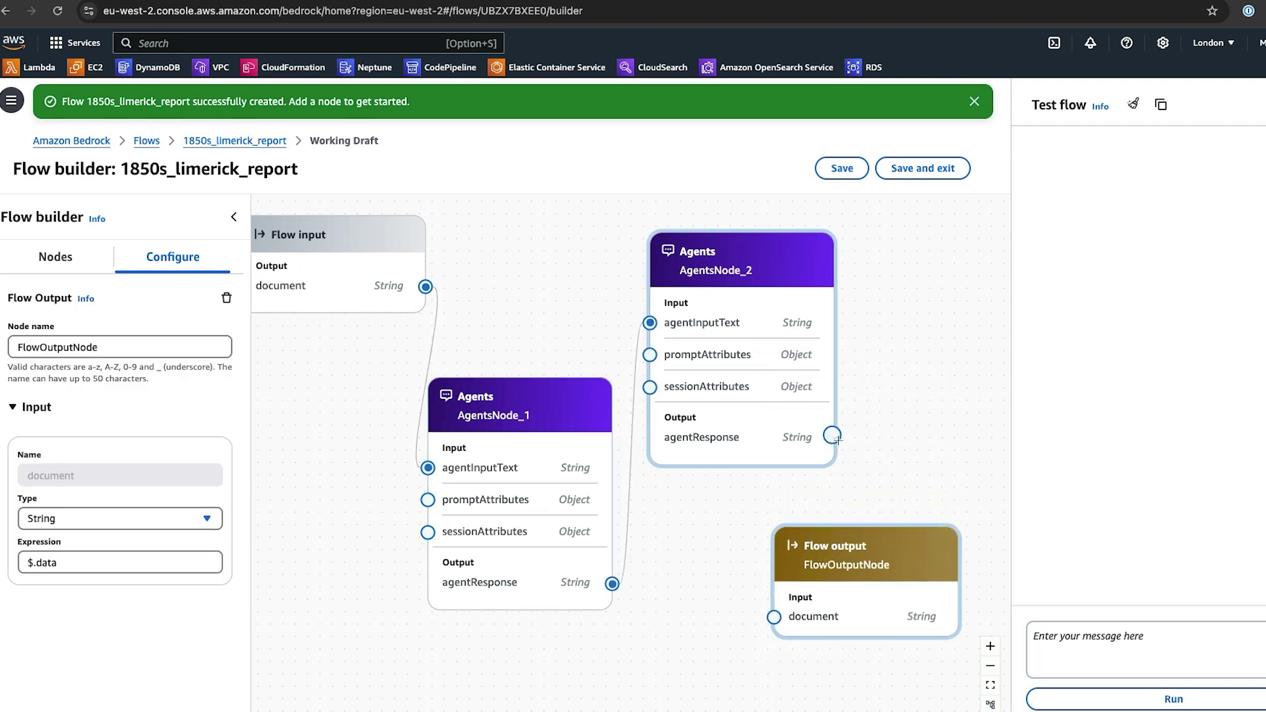
left_click_drag(834, 439, 775, 616)
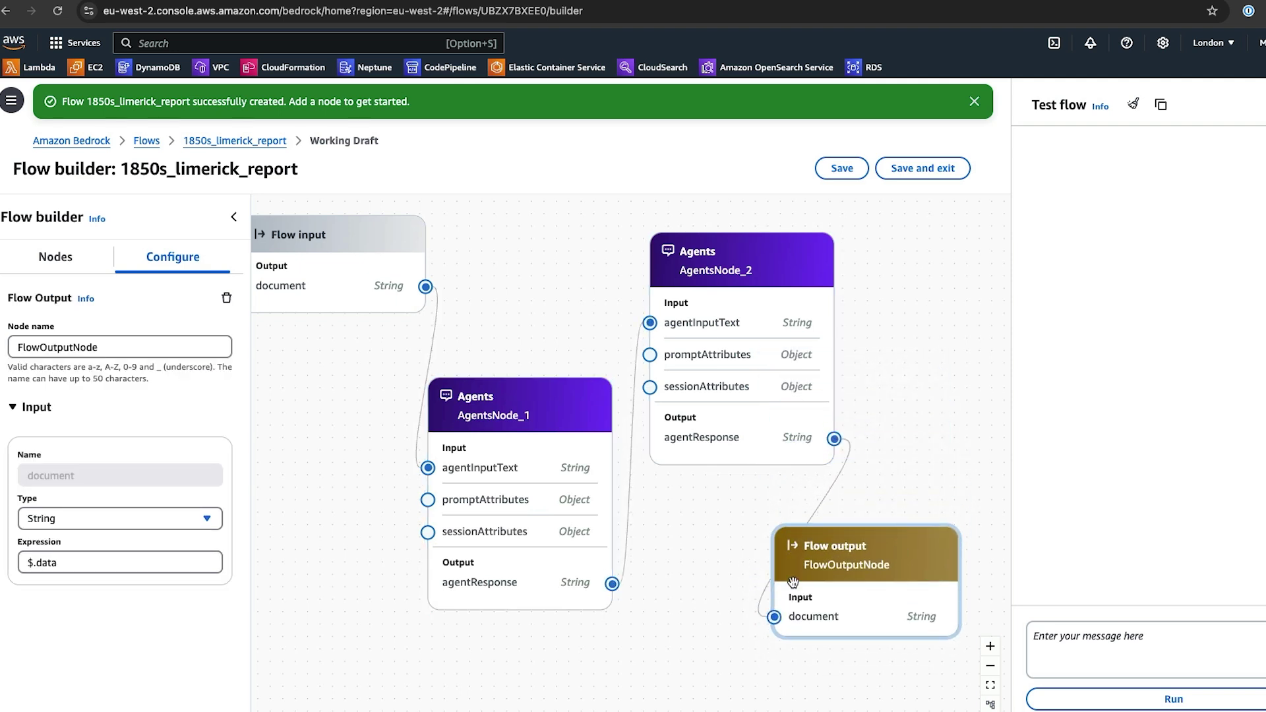
Step: Look through the available node types, then try a Lex node on the canvas and delete it again
left_click(913, 460)
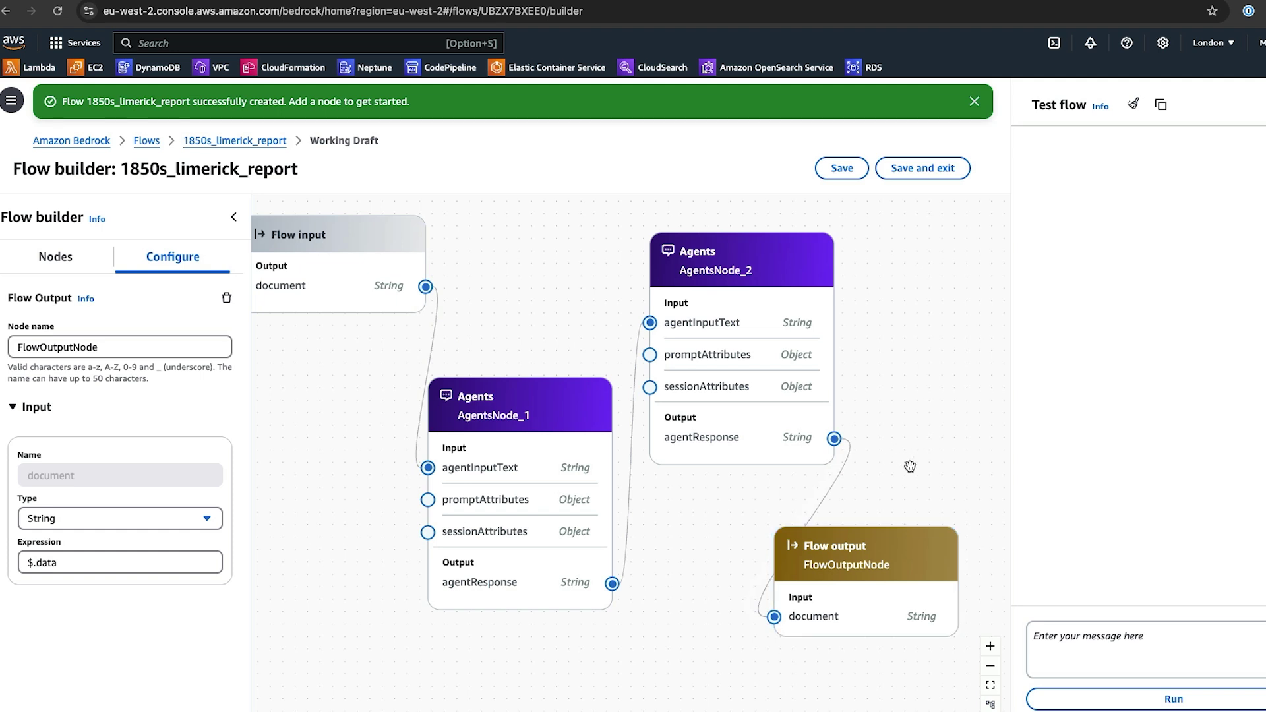
left_click(17, 258)
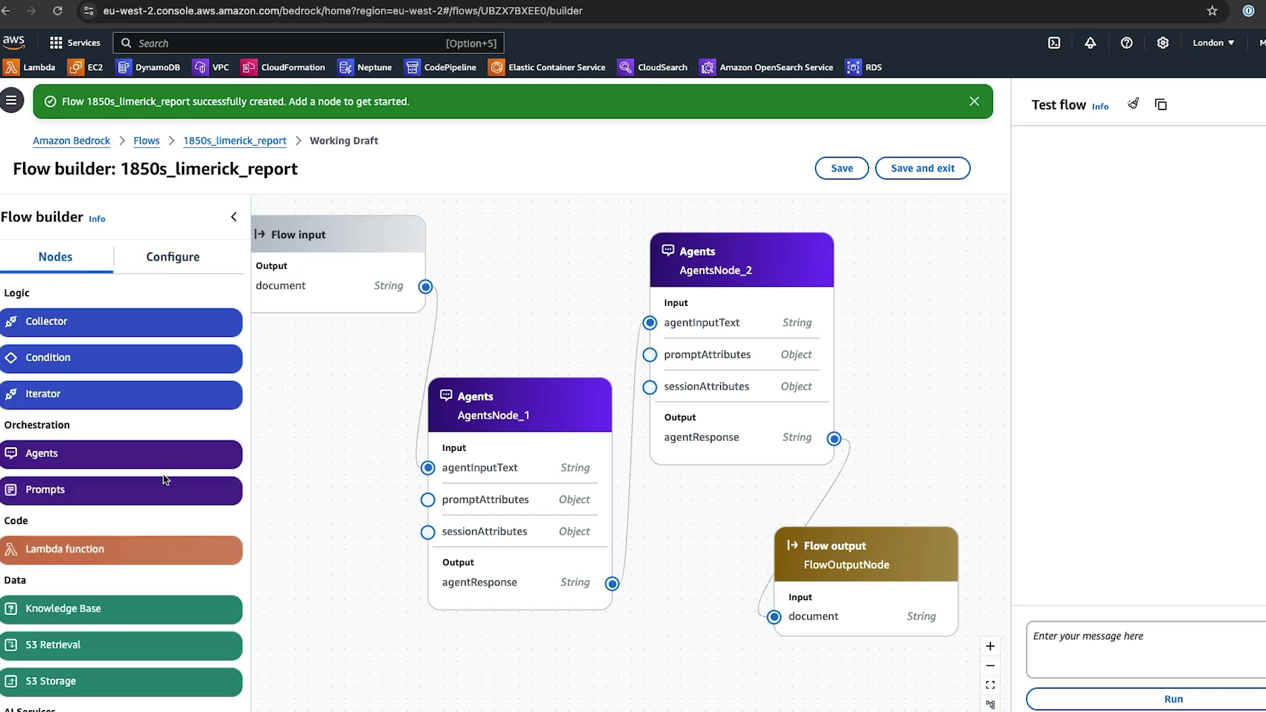
scroll(149, 515, "down", 1)
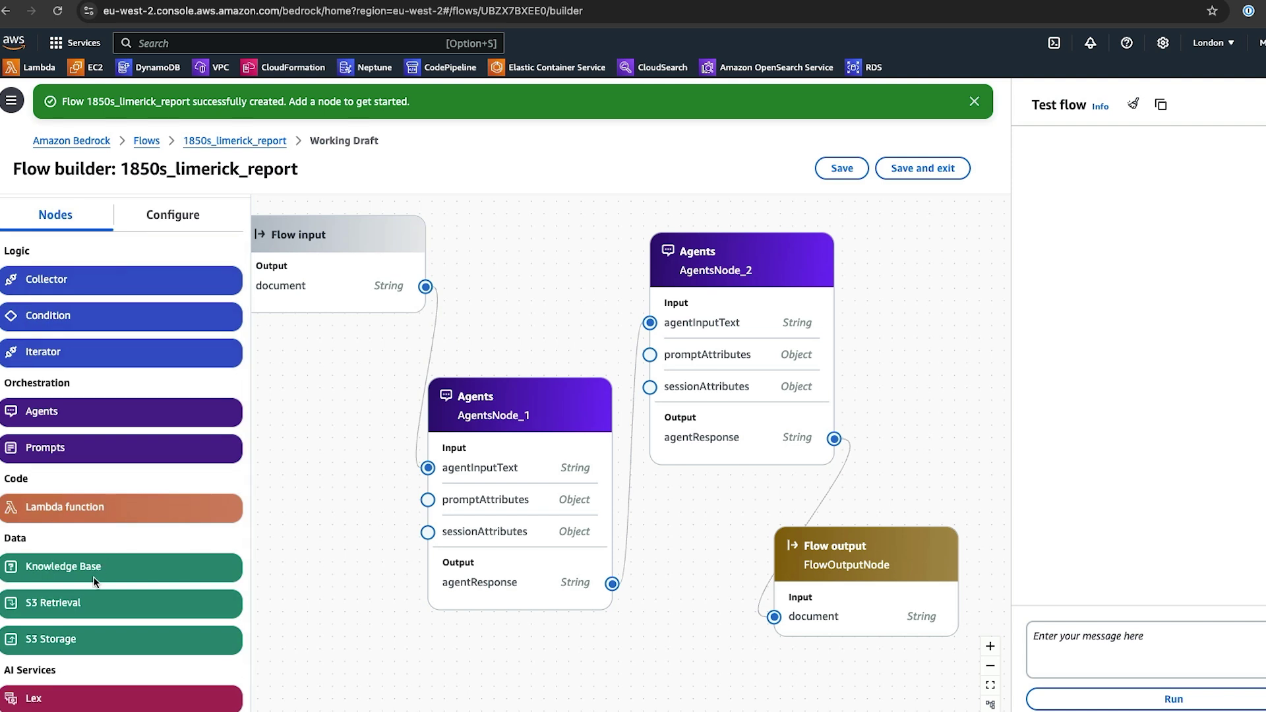
scroll(89, 632, "down", 1)
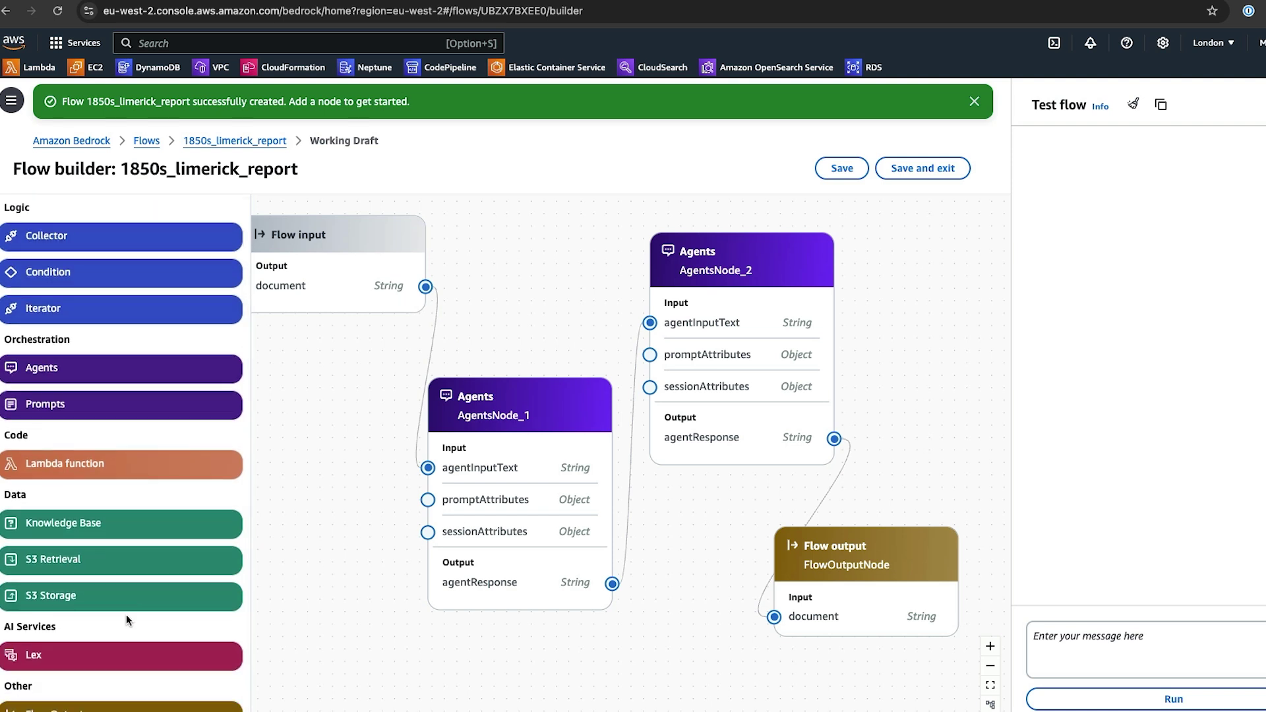
scroll(125, 614, "down", 1)
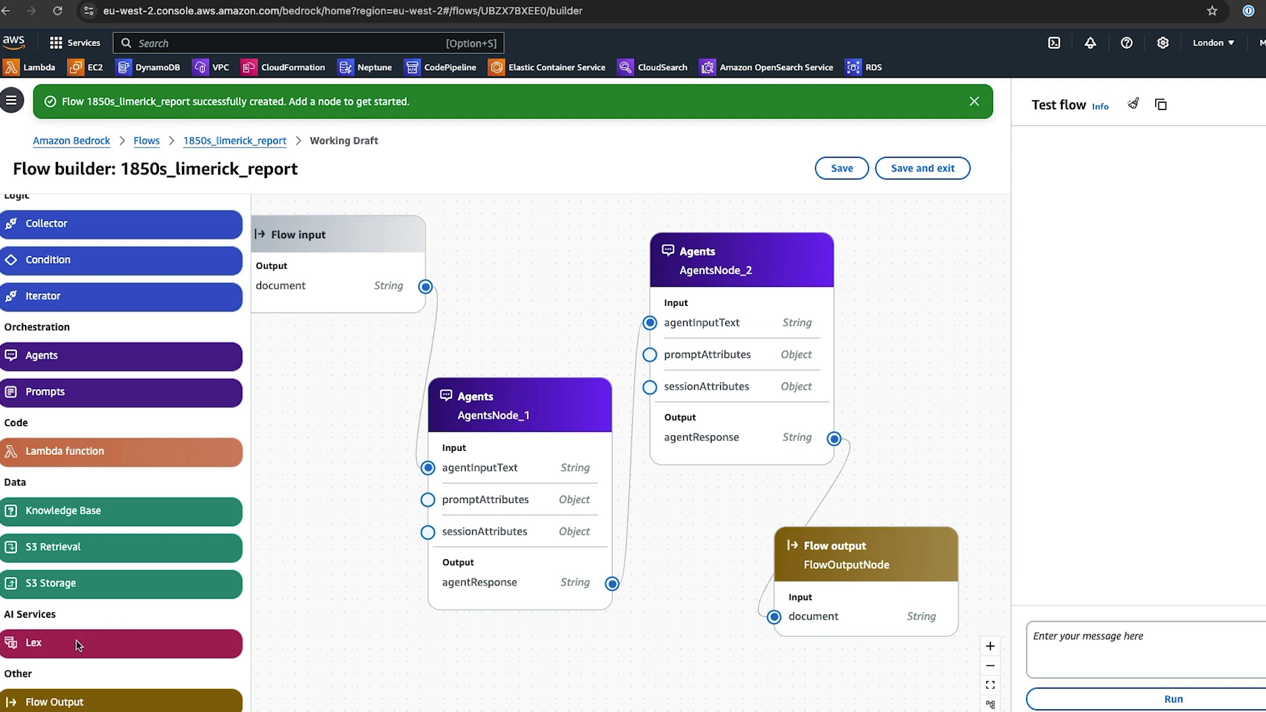
left_click_drag(77, 639, 324, 515)
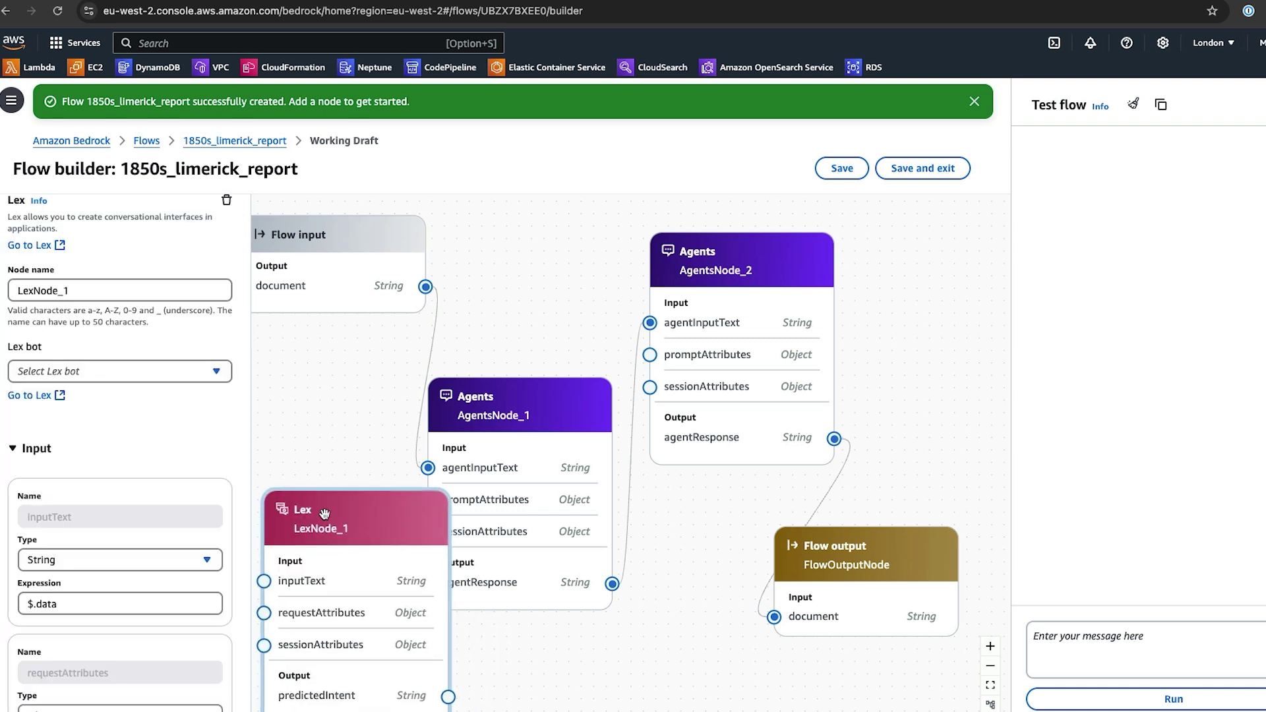
key("BackSpace")
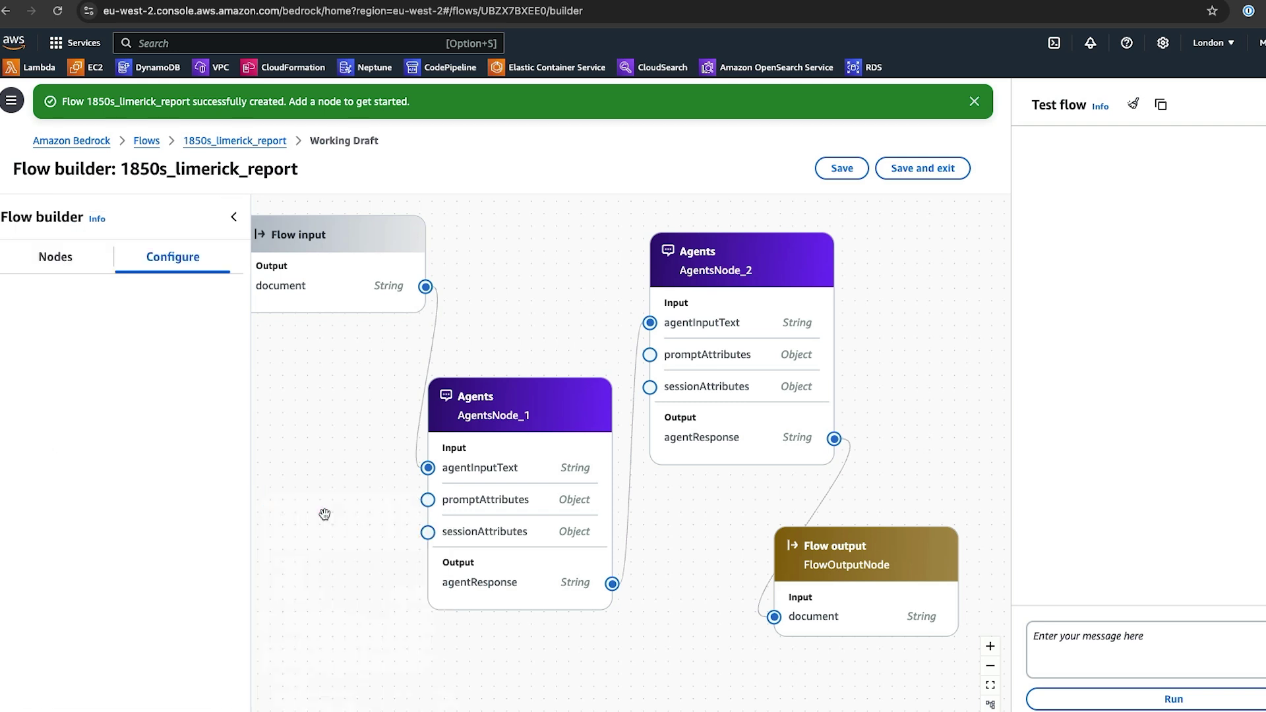
Step: Try a Lambda function node on the canvas and delete it again
left_click(58, 258)
scroll(172, 542, "down", 3)
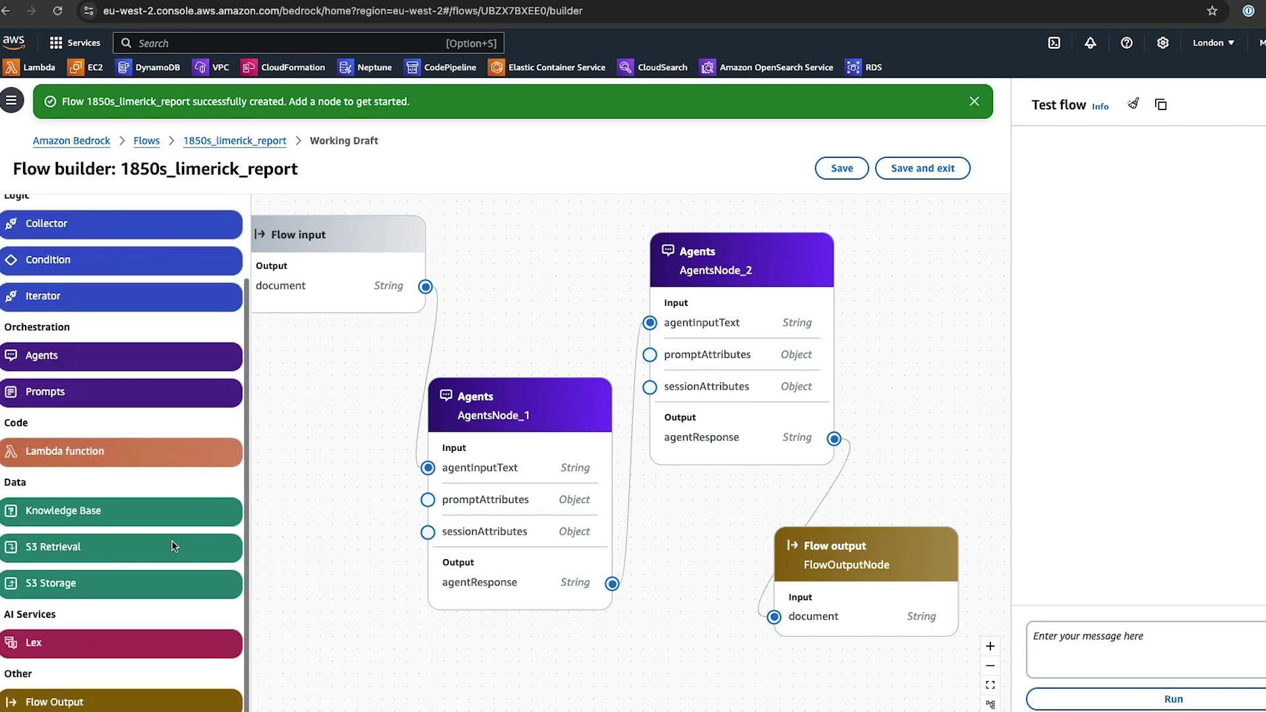
left_click_drag(96, 453, 392, 541)
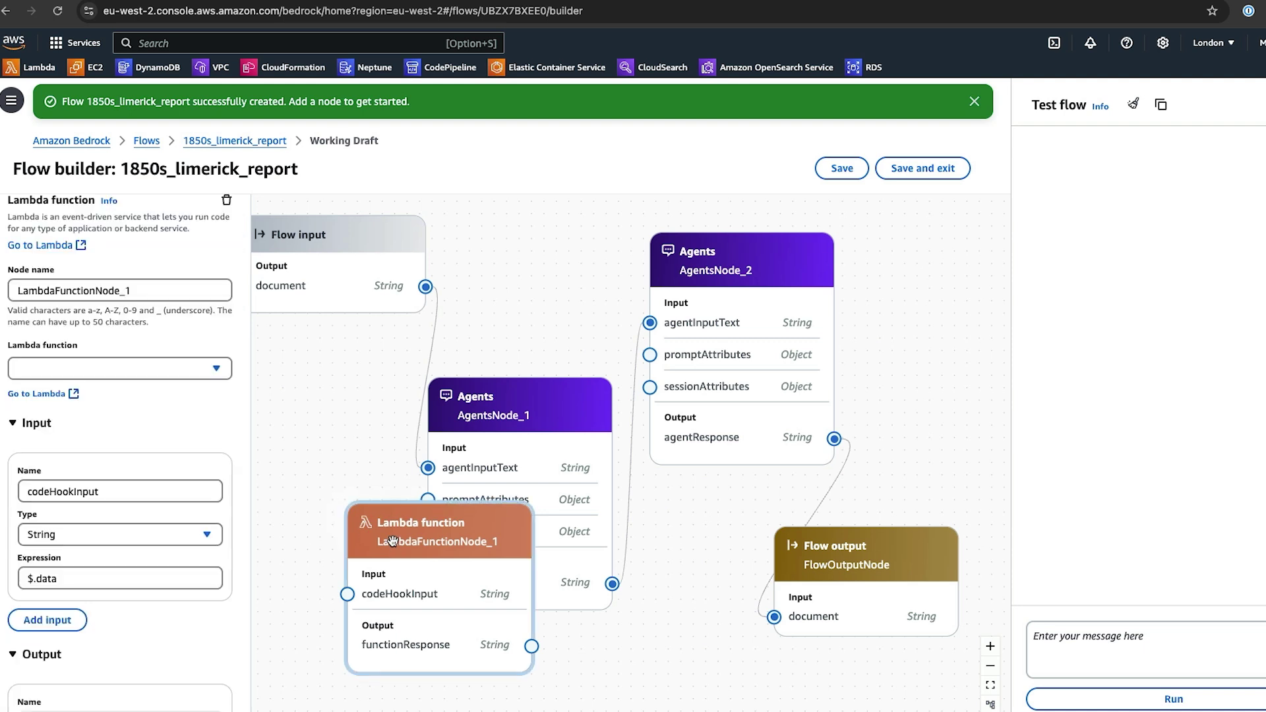
key("Delete")
Step: Try a Knowledge Base node on the canvas, check its knowledge base choices and delete the node again
left_click(59, 258)
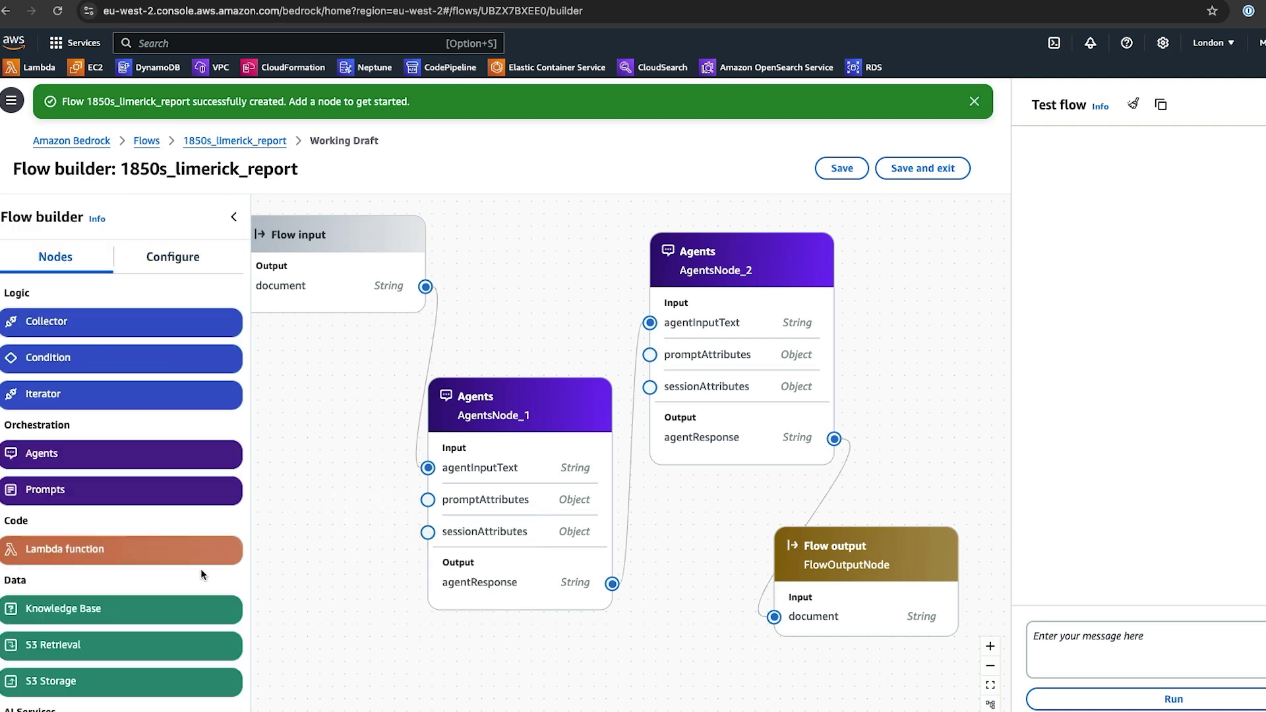
left_click_drag(141, 614, 328, 551)
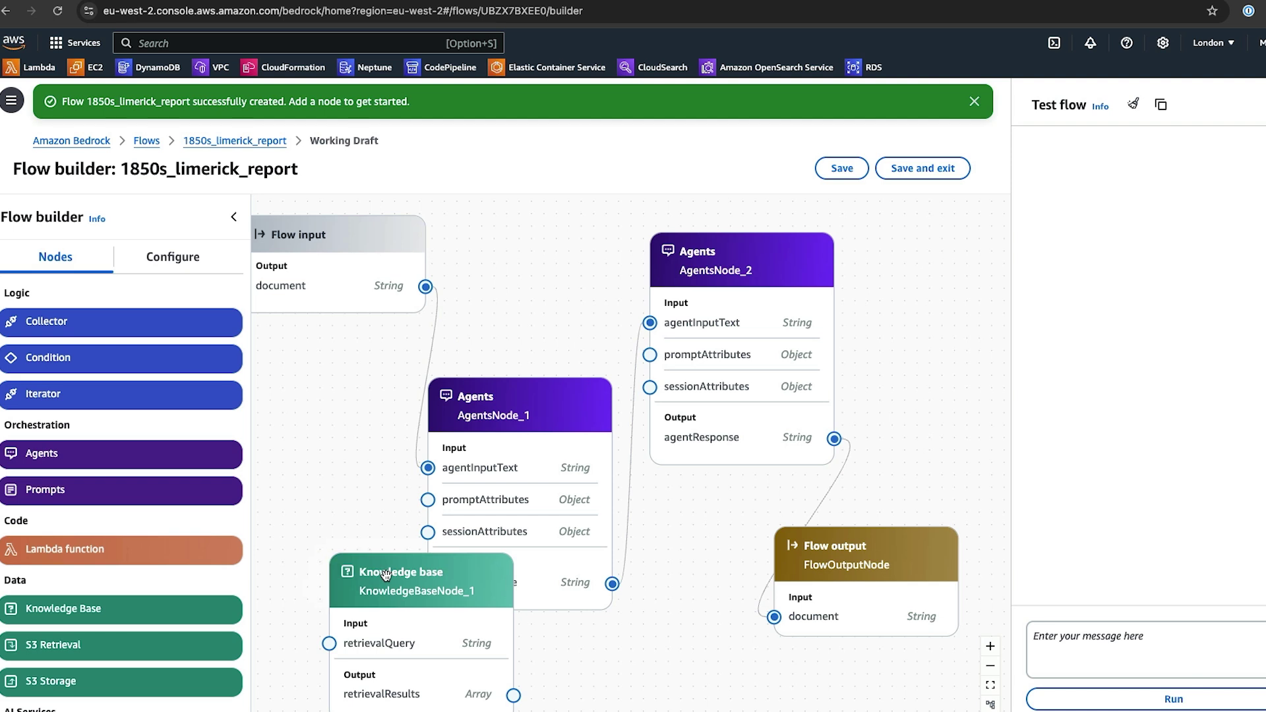
left_click(354, 541)
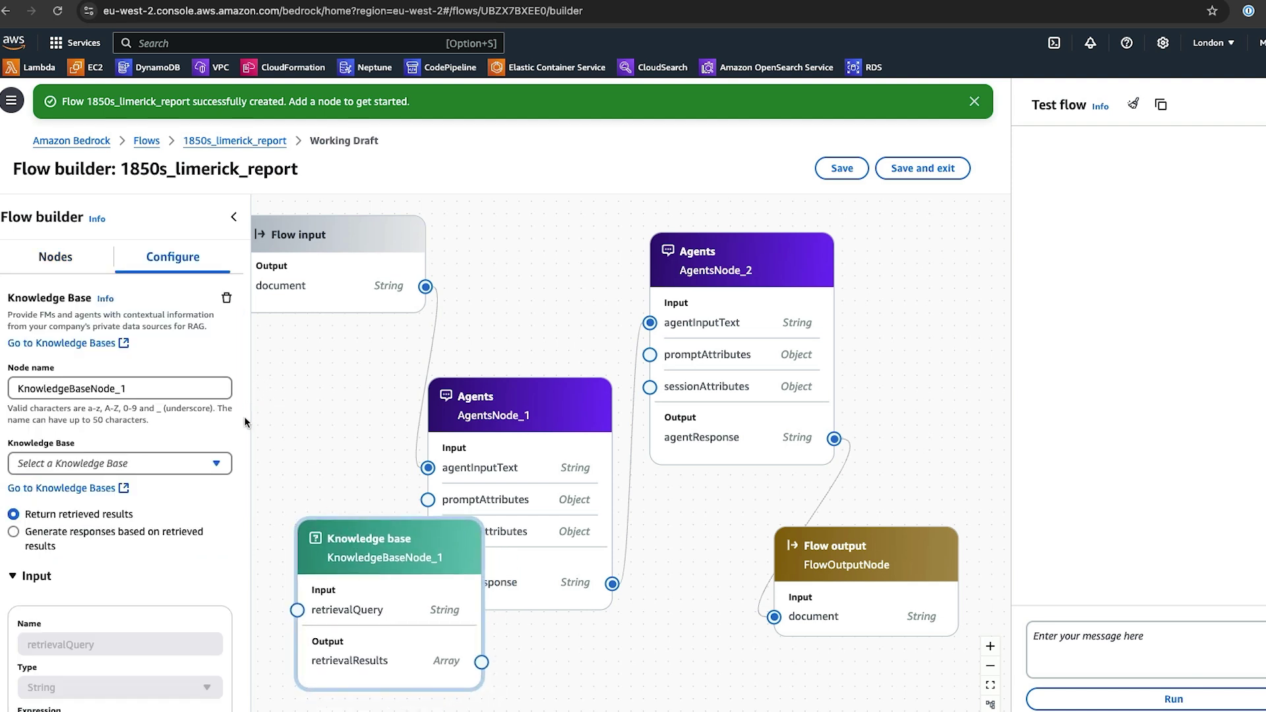
left_click(212, 463)
left_click(212, 460)
key("BackSpace")
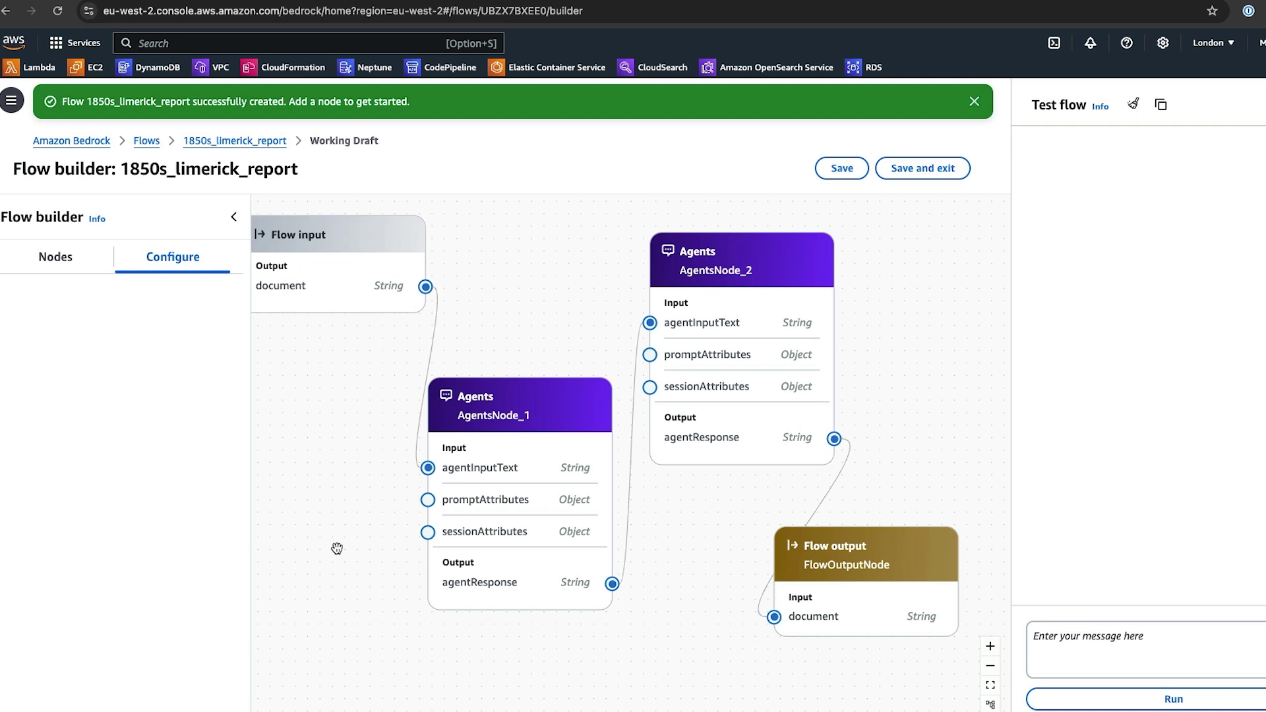
Step: Arrange the flow input, the two agent nodes and the flow output in one row in processing order
left_click_drag(331, 234, 382, 232)
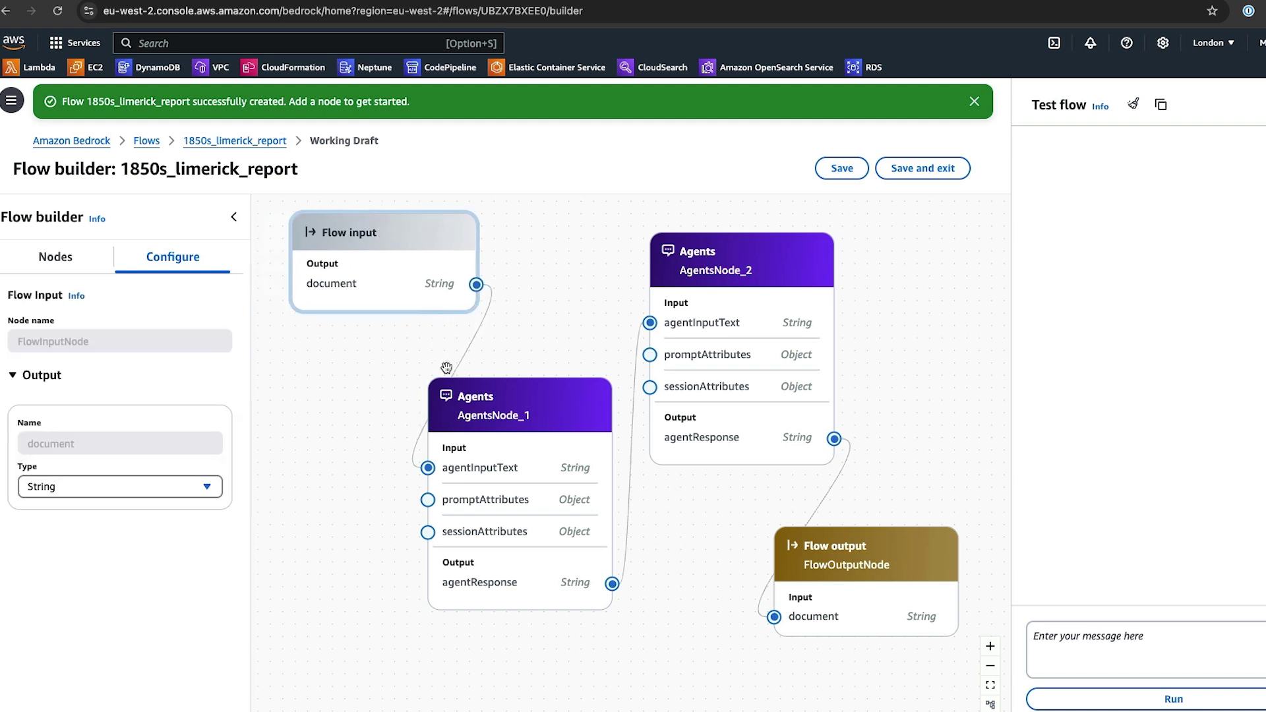
left_click_drag(492, 401, 540, 403)
left_click_drag(714, 264, 753, 265)
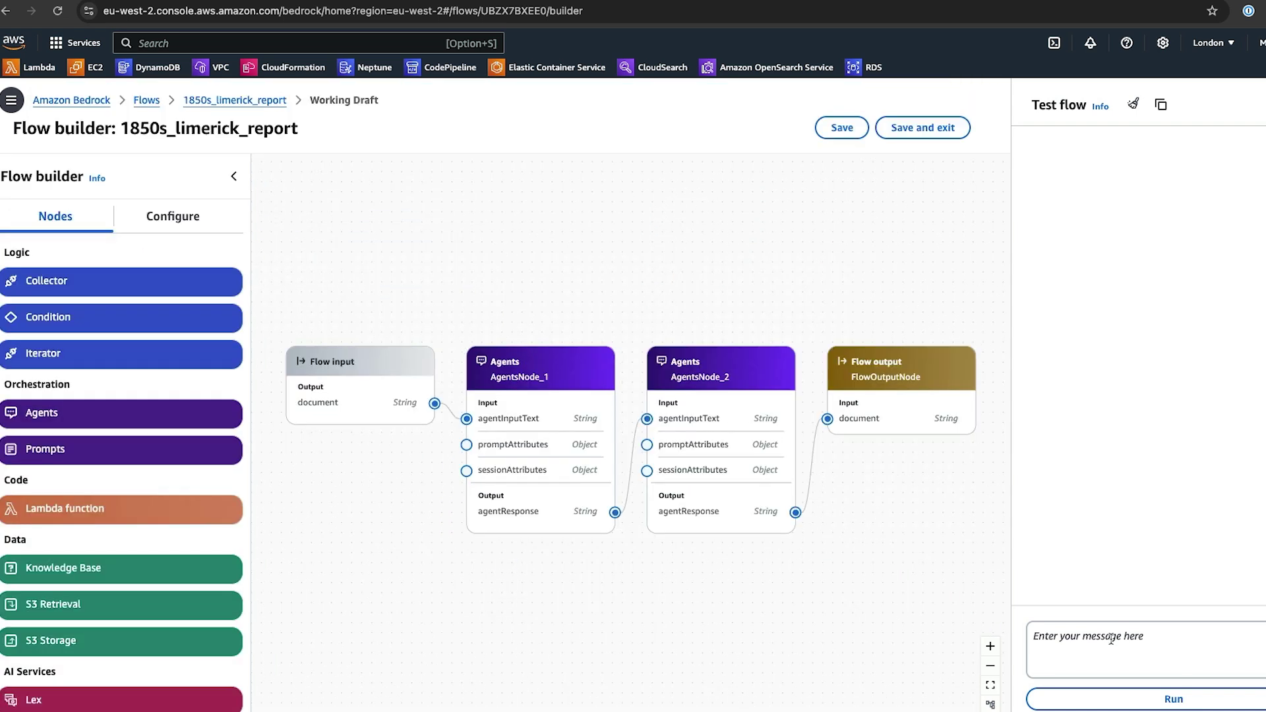
Step: Run a flow test with the message "a man gets off a bus and drops his computer in the rain"
left_click(1173, 667)
key("ctrl+v")
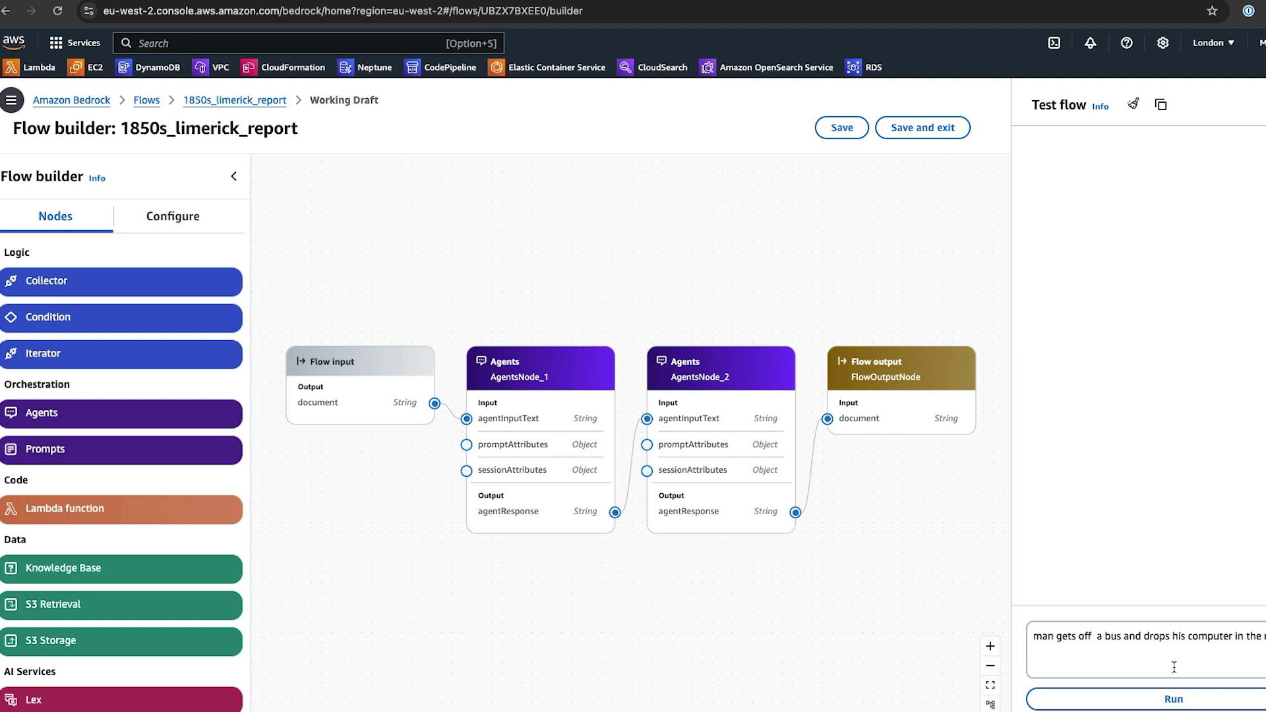
mouse_move(1043, 637)
left_mouse_down()
mouse_move(992, 633)
mouse_move(1027, 638)
left_mouse_up()
left_click(1028, 637)
type("a")
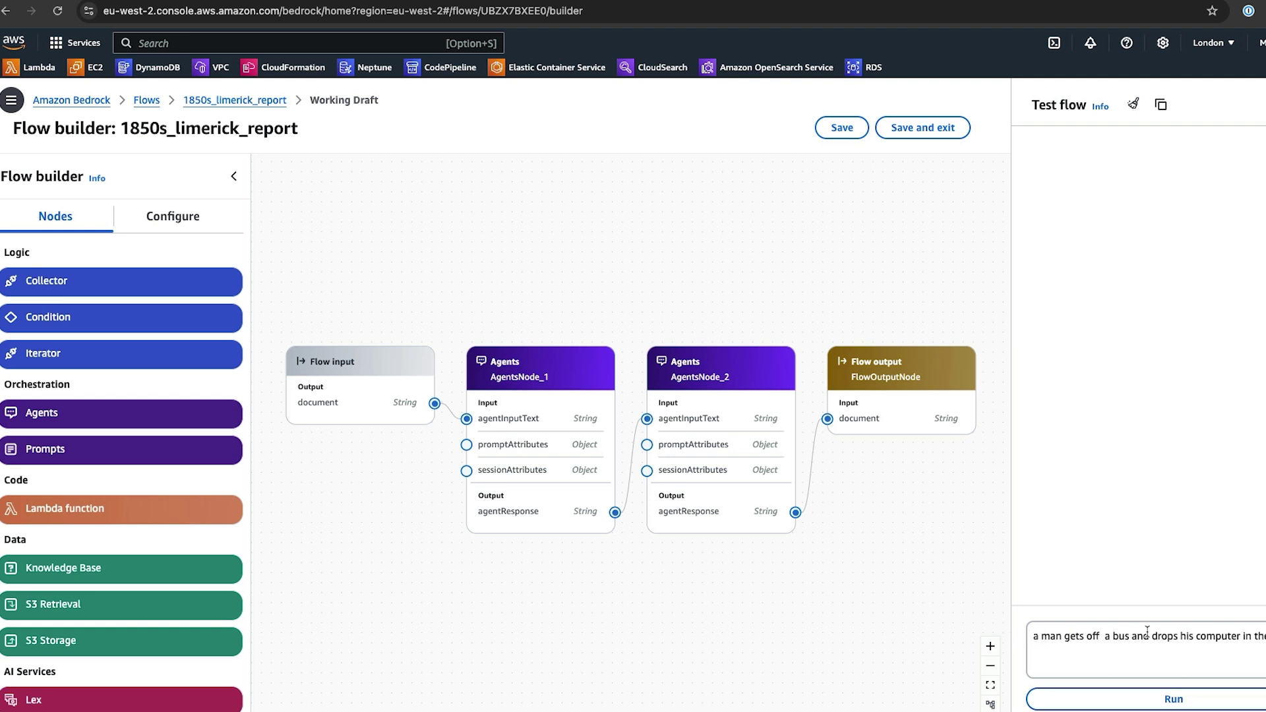
left_click(1173, 701)
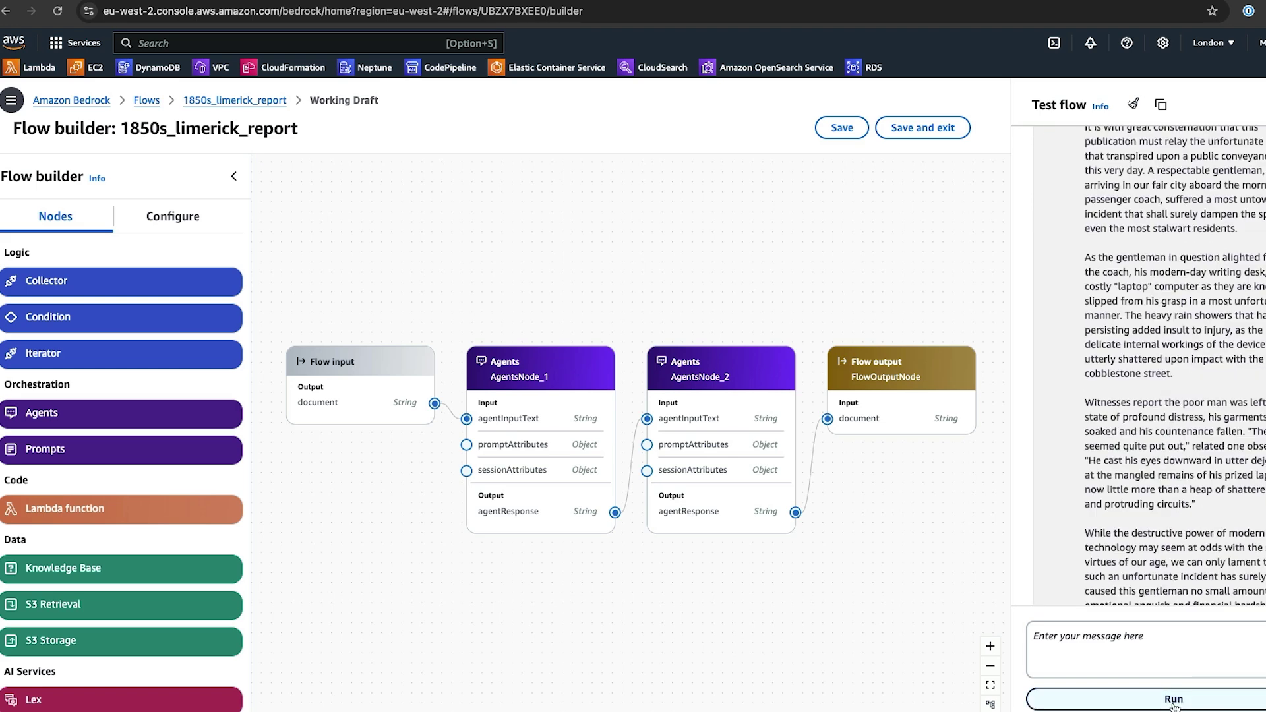
Step: Read through the flow output's generated newspaper report in the test conversation
scroll(1194, 434, "up", 5)
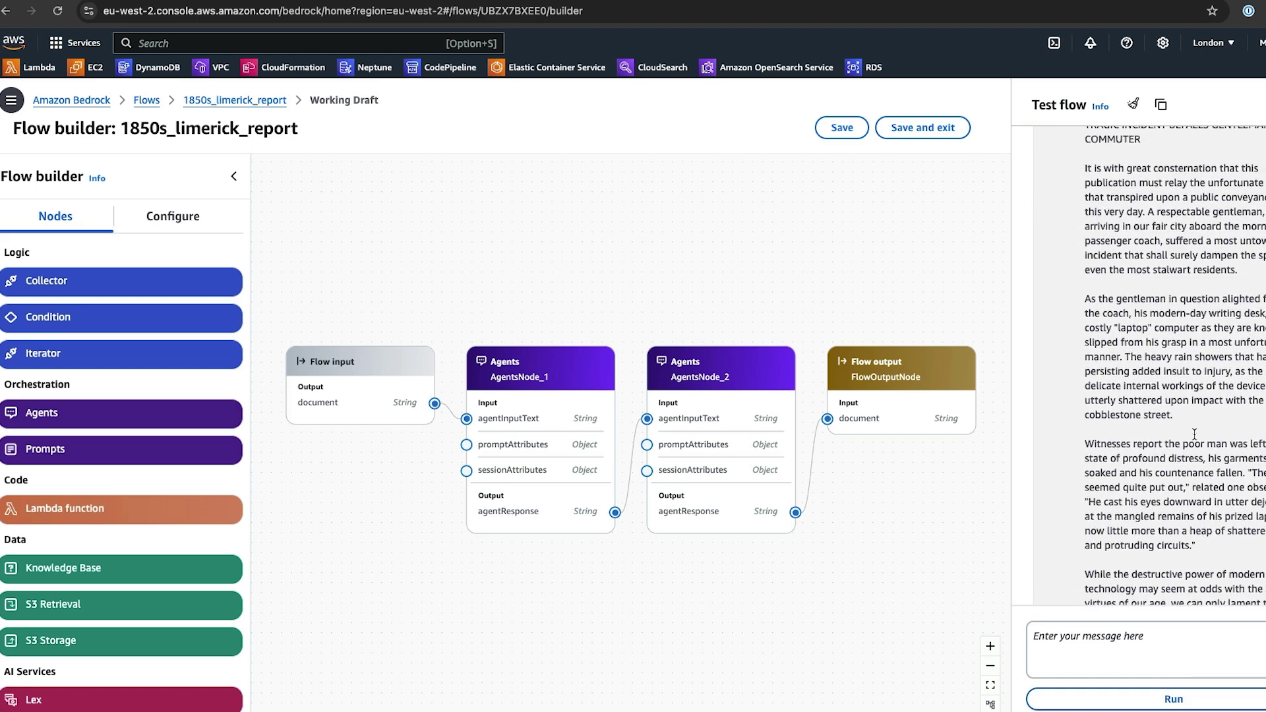
left_click_drag(1092, 210, 1263, 290)
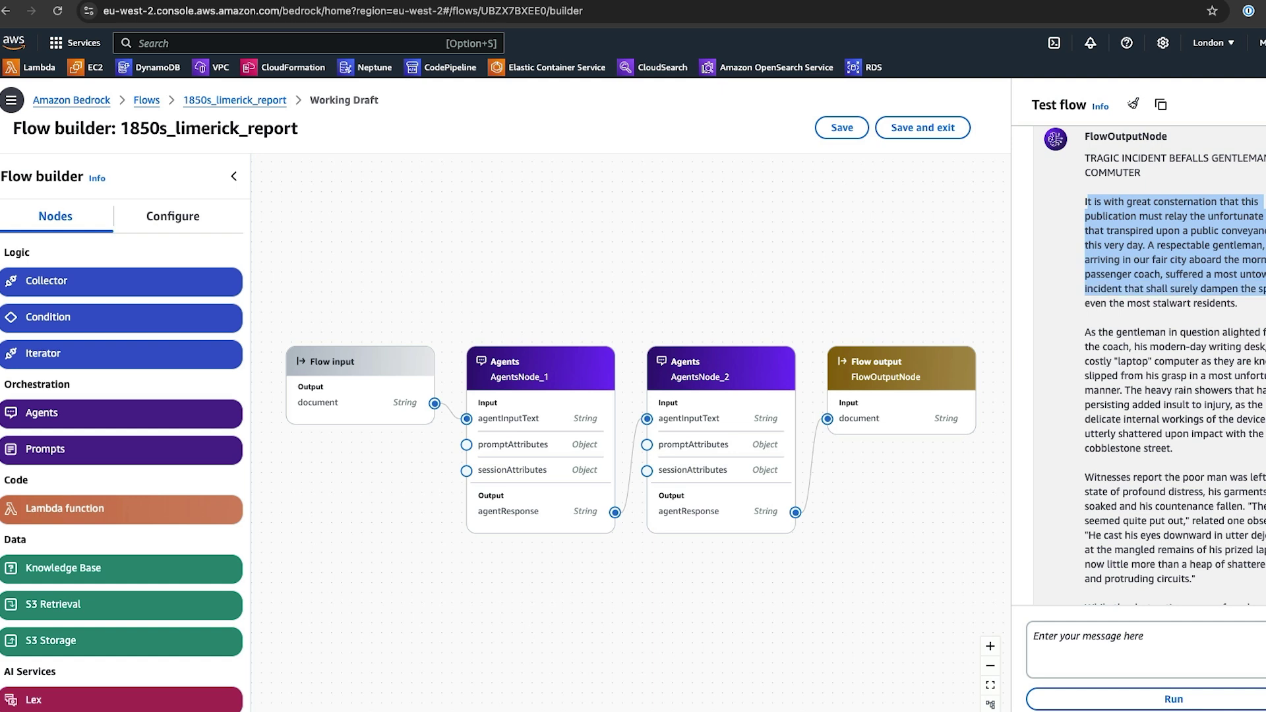
left_click_drag(1169, 321, 1219, 499)
scroll(1223, 469, "down", 2)
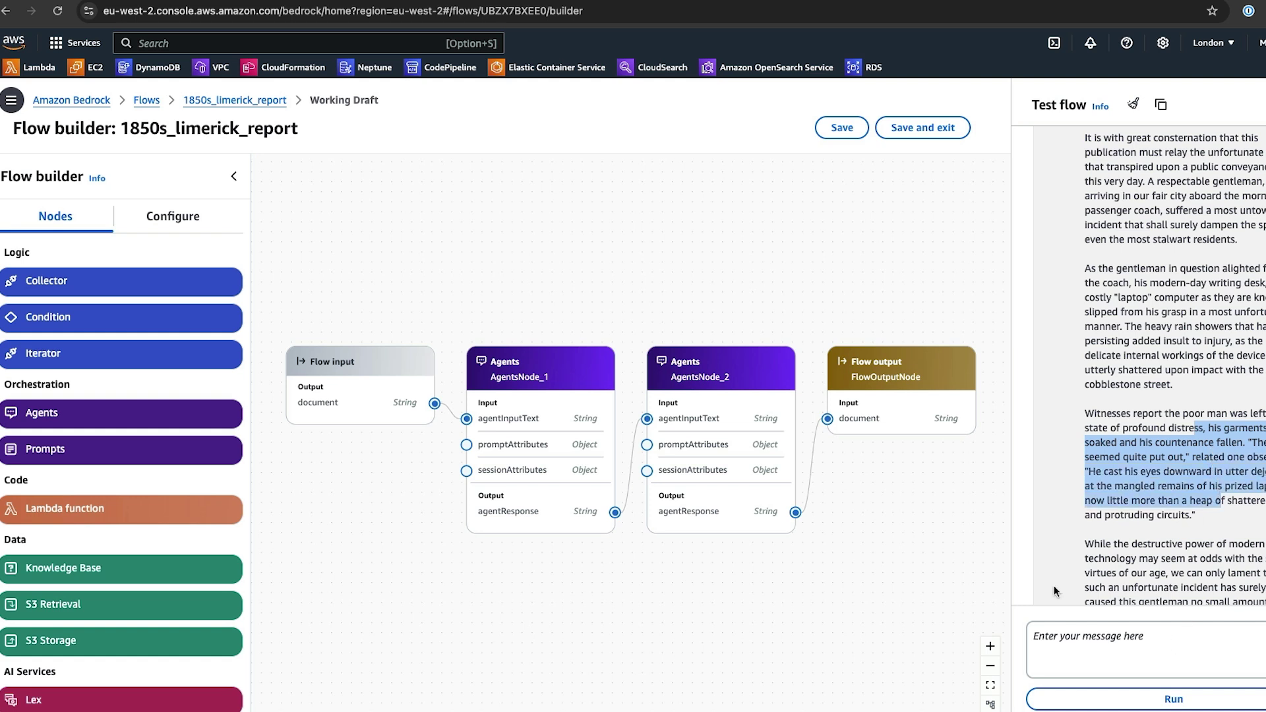
scroll(1058, 429, "up", 3)
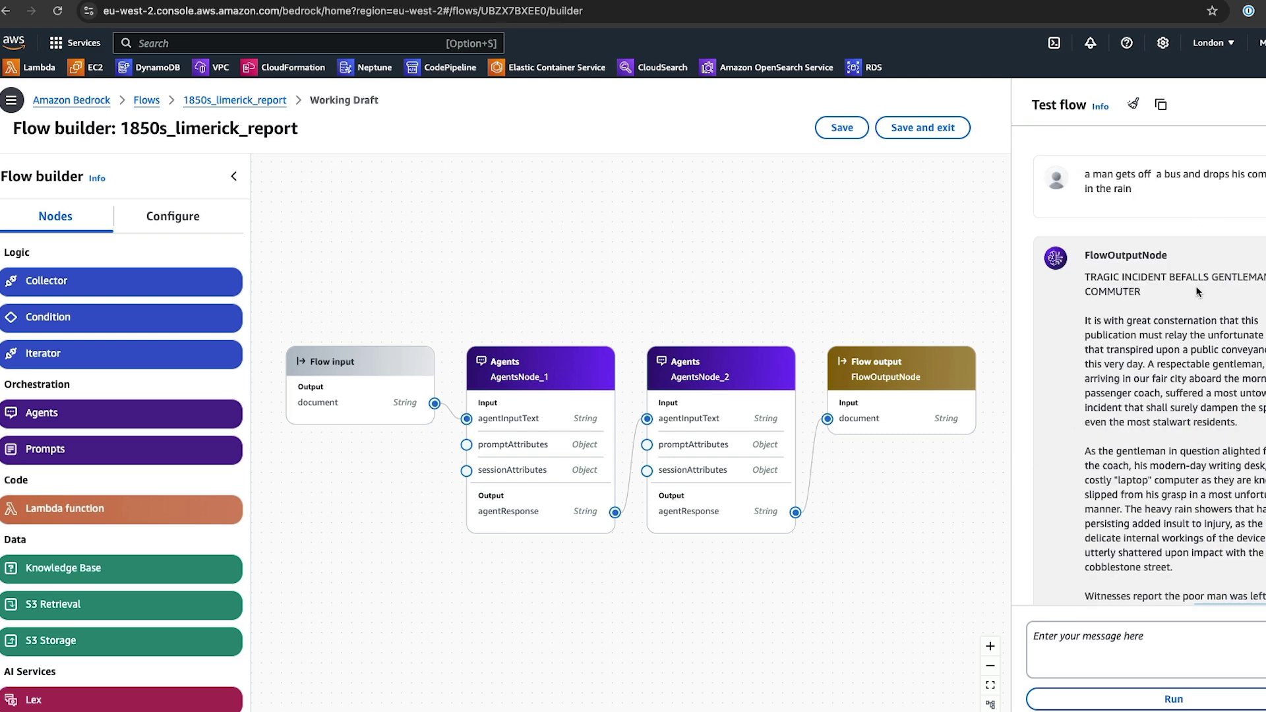
scroll(1198, 291, "down", 5)
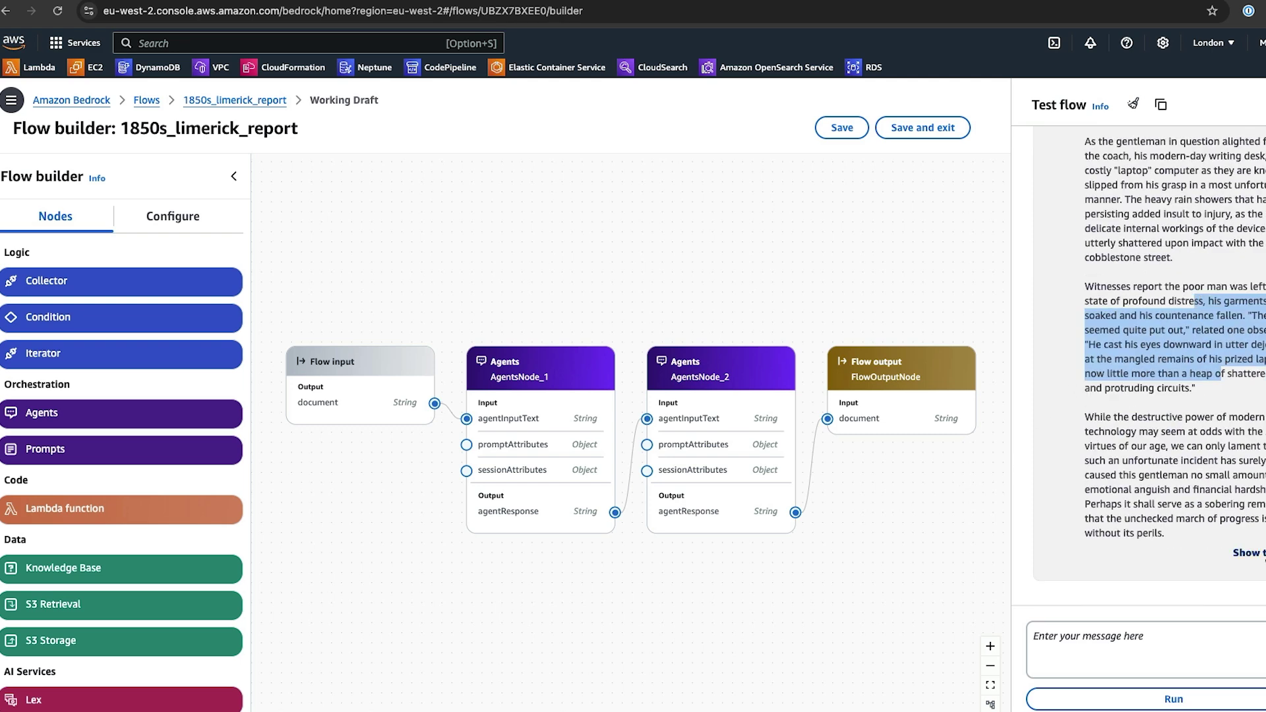
Step: Show the flow trace of the test run and examine the input and output traces of AgentsNode_1 and the FlowOutputNode input
left_click(1248, 552)
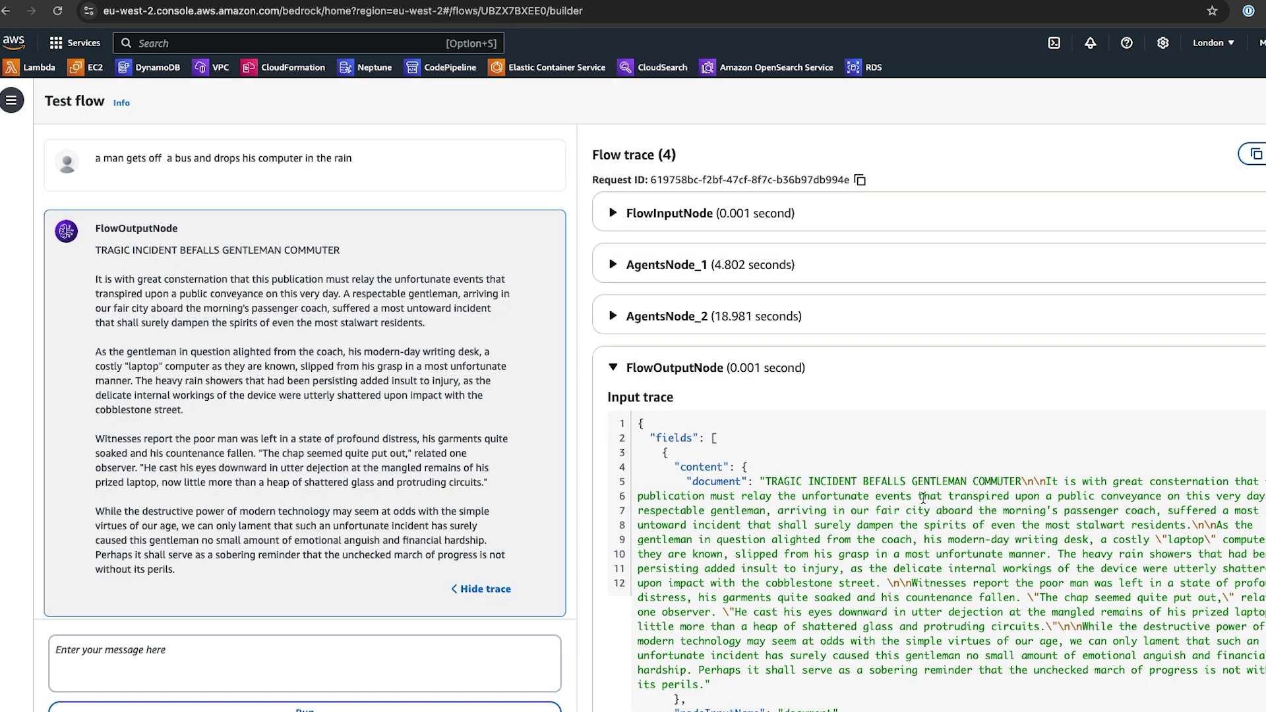
left_click(656, 266)
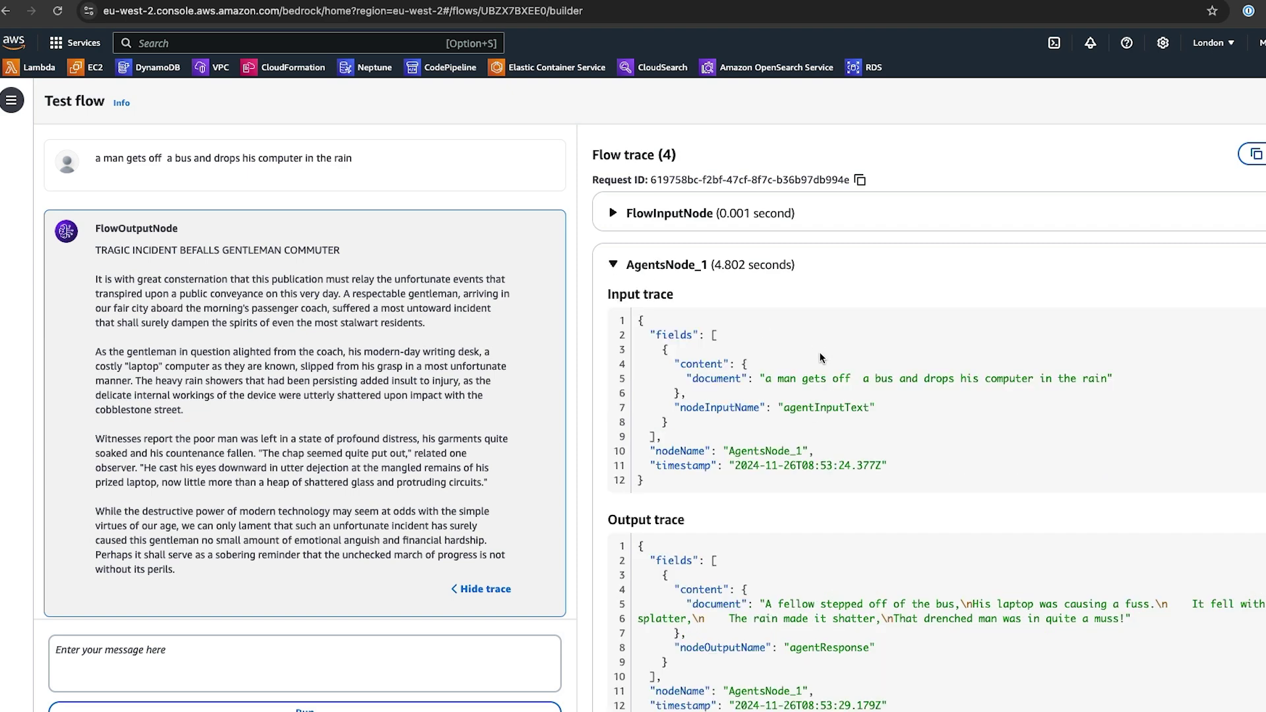
scroll(821, 358, "down", 3)
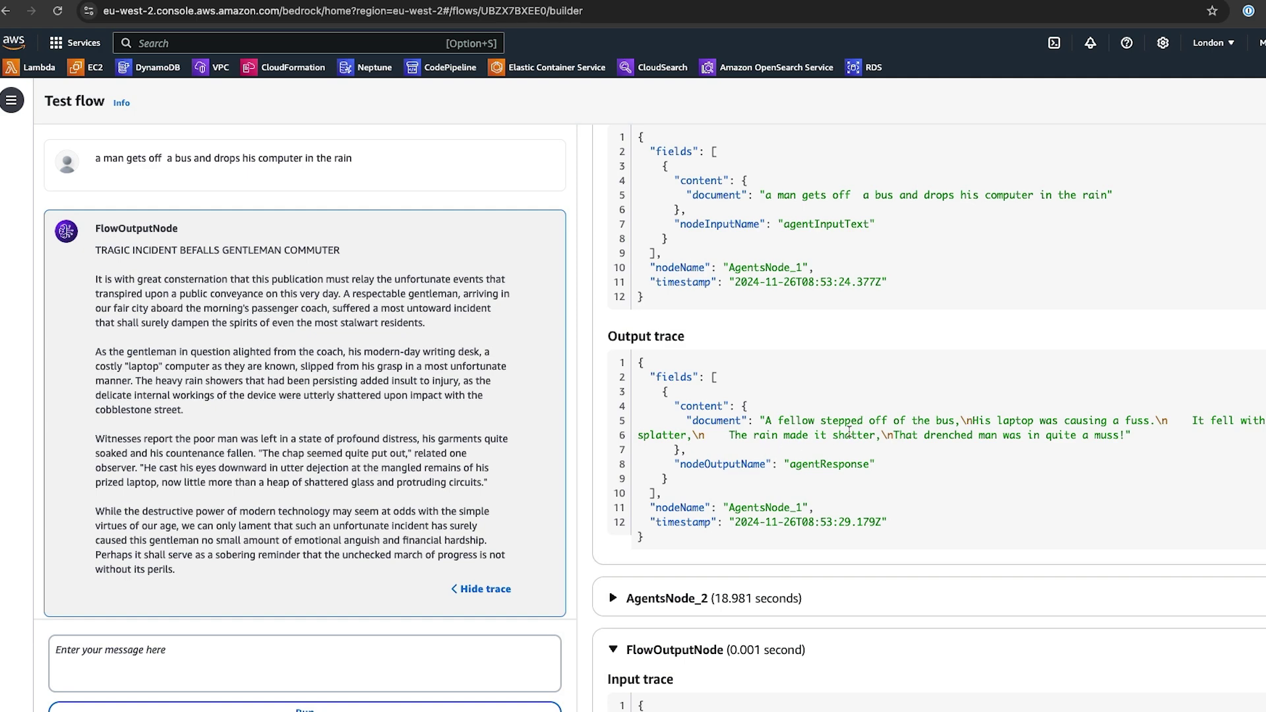
scroll(890, 435, "down", 3)
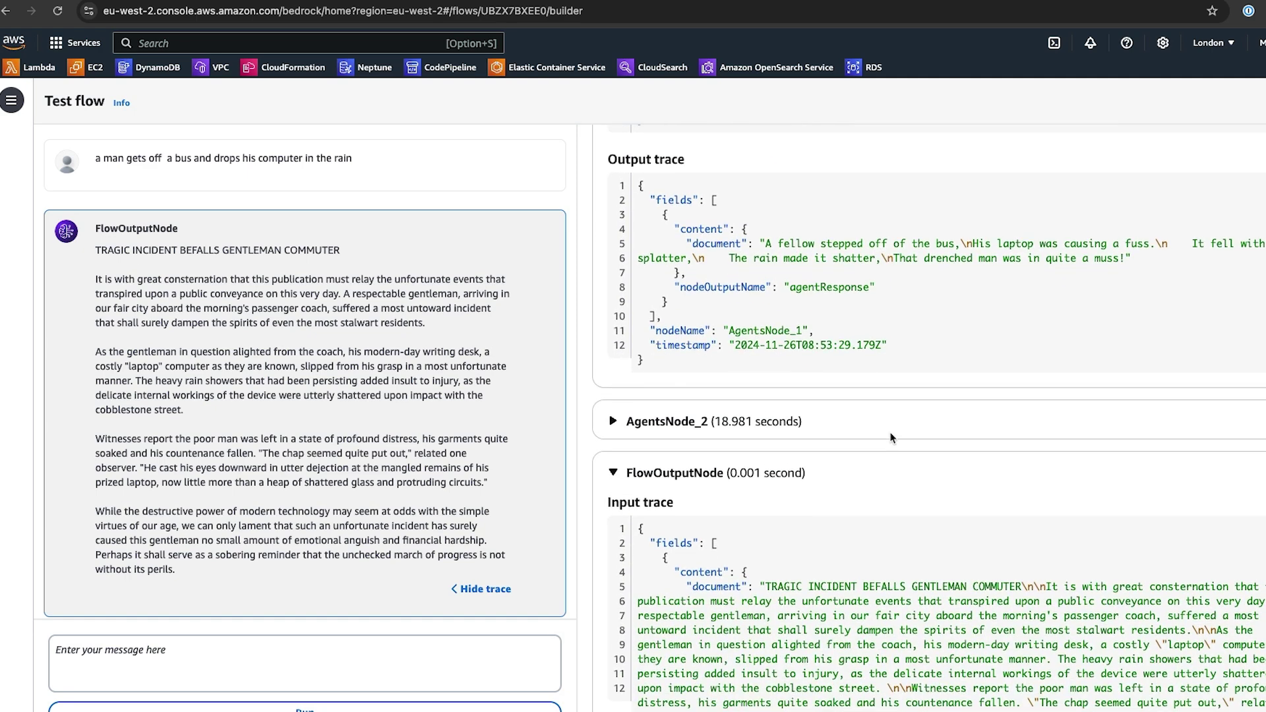
scroll(891, 438, "down", 3)
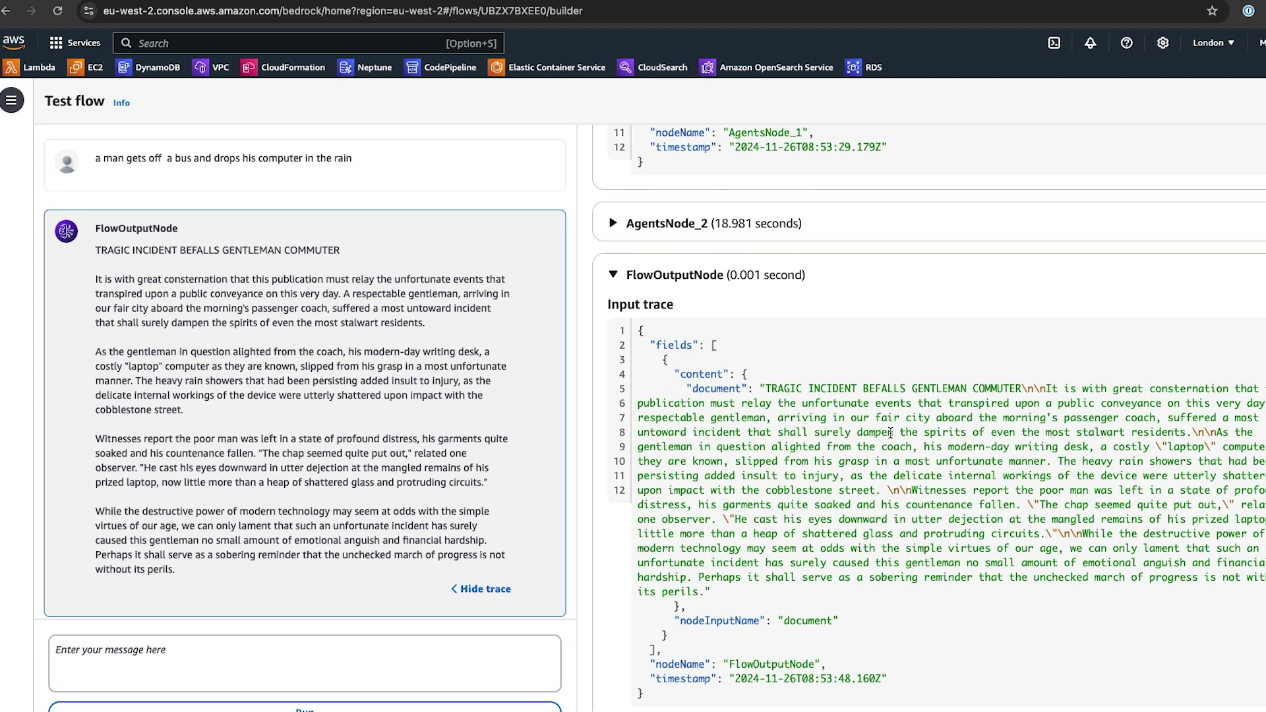
scroll(890, 434, "up", 10)
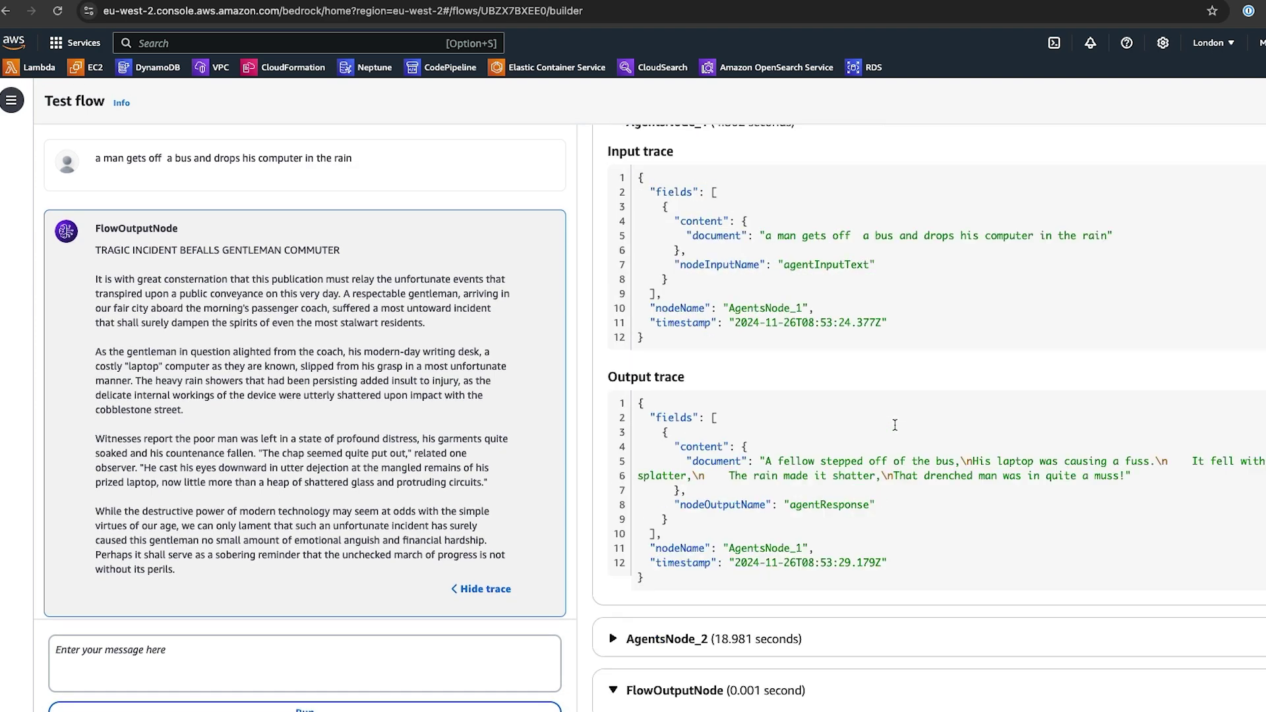
left_click(616, 211)
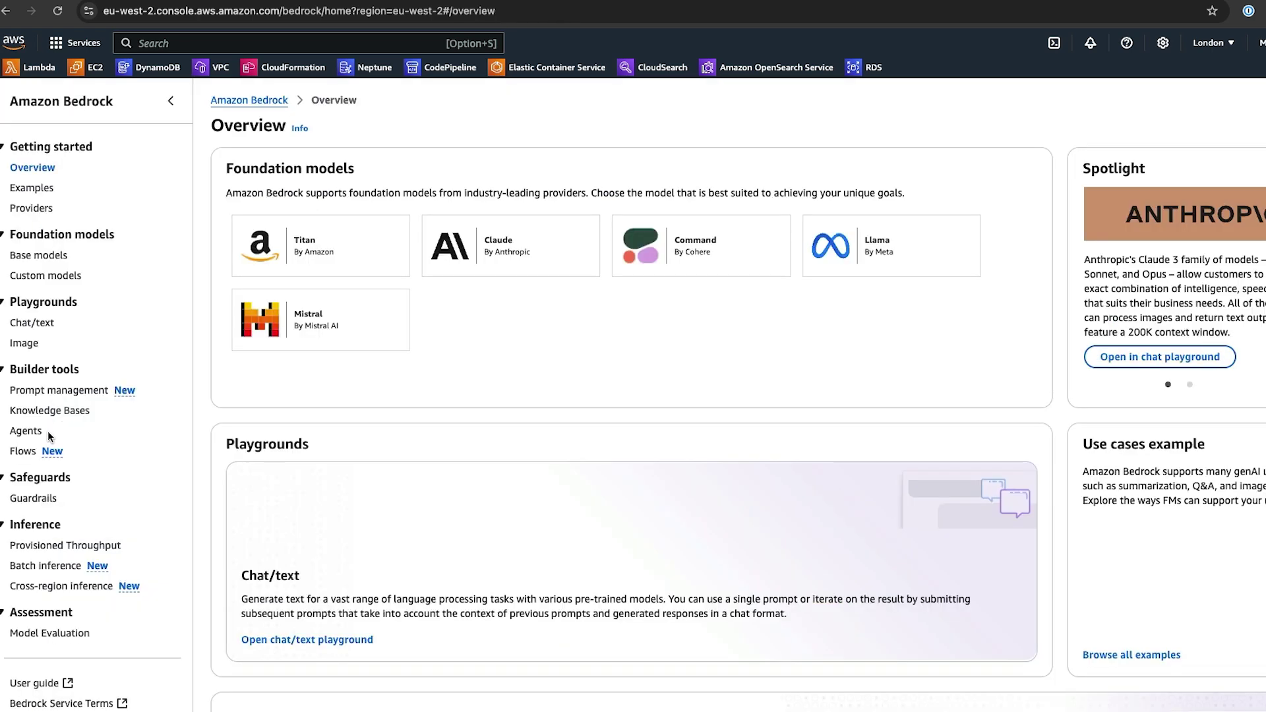
Step: Open the details page of the 1850s_limerick_report flow from the list of flows
left_click(20, 453)
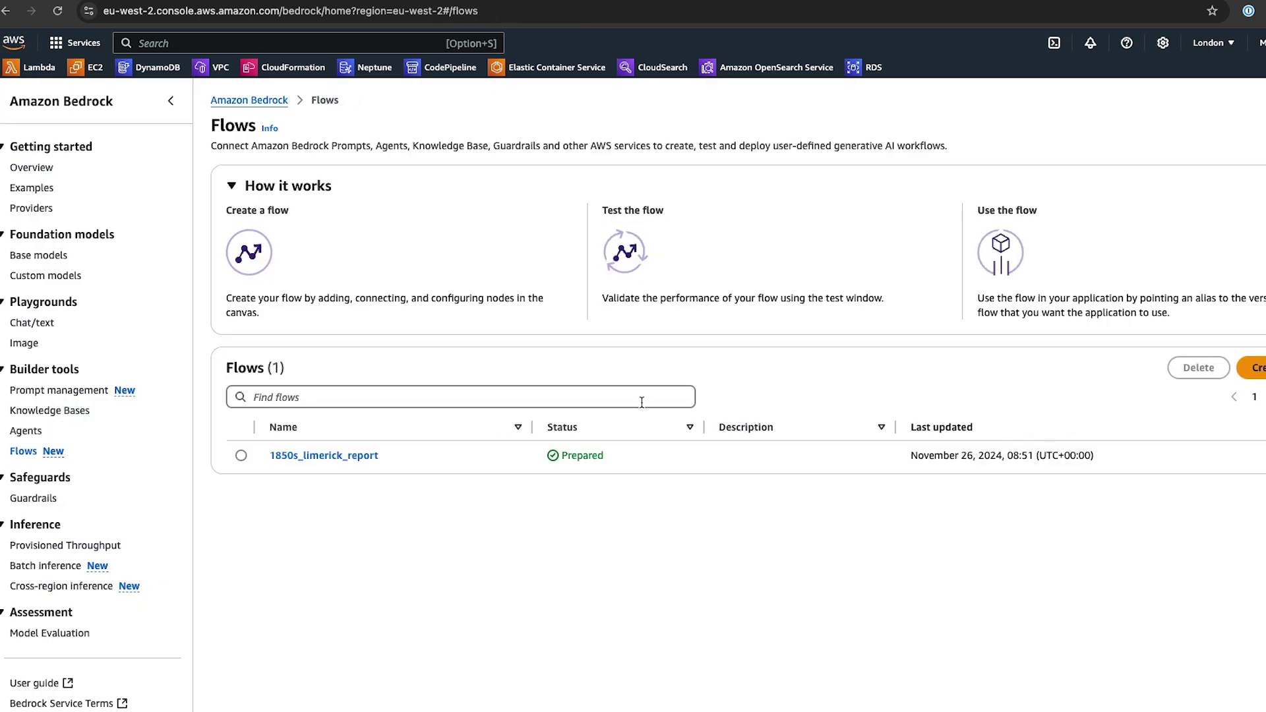
left_click(241, 456)
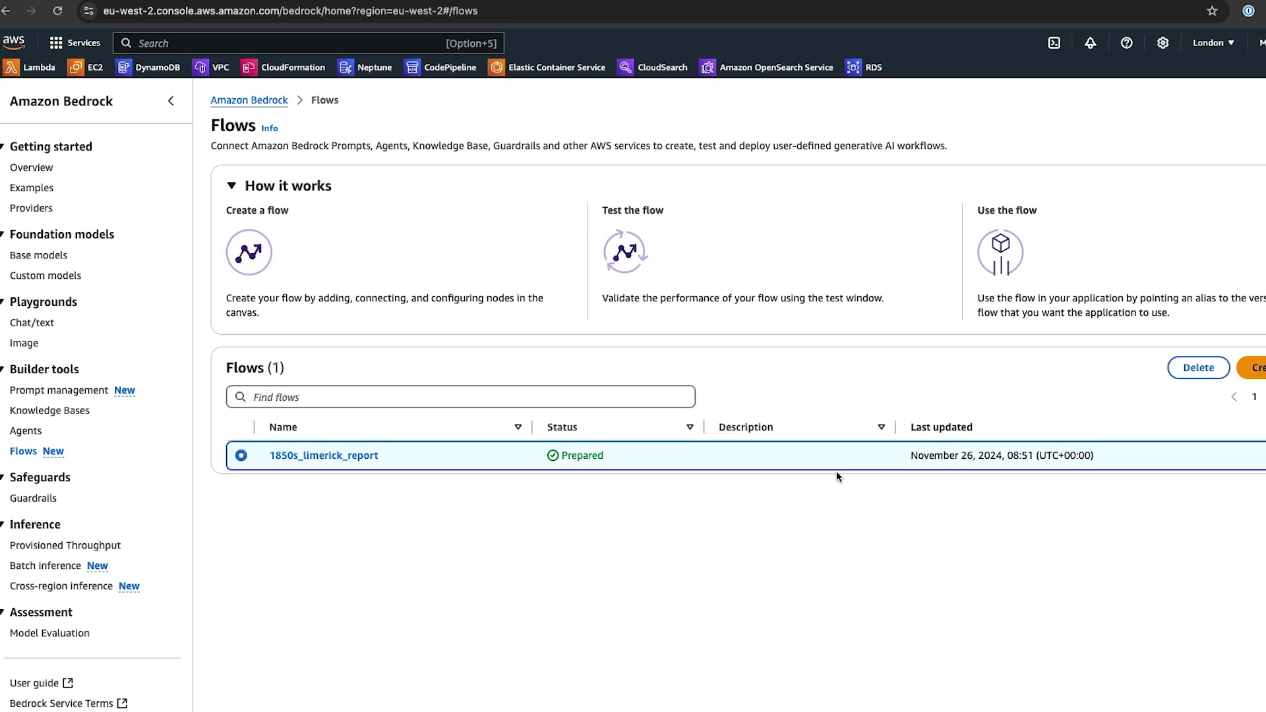
left_click(373, 456)
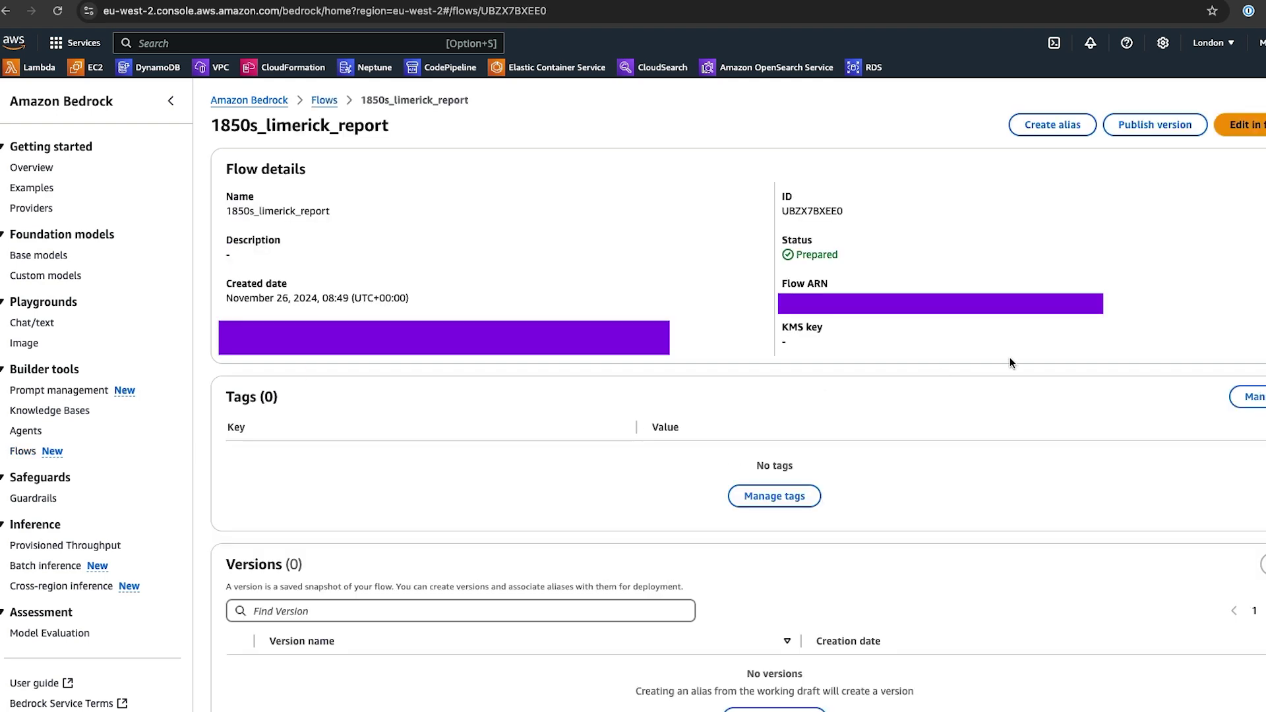